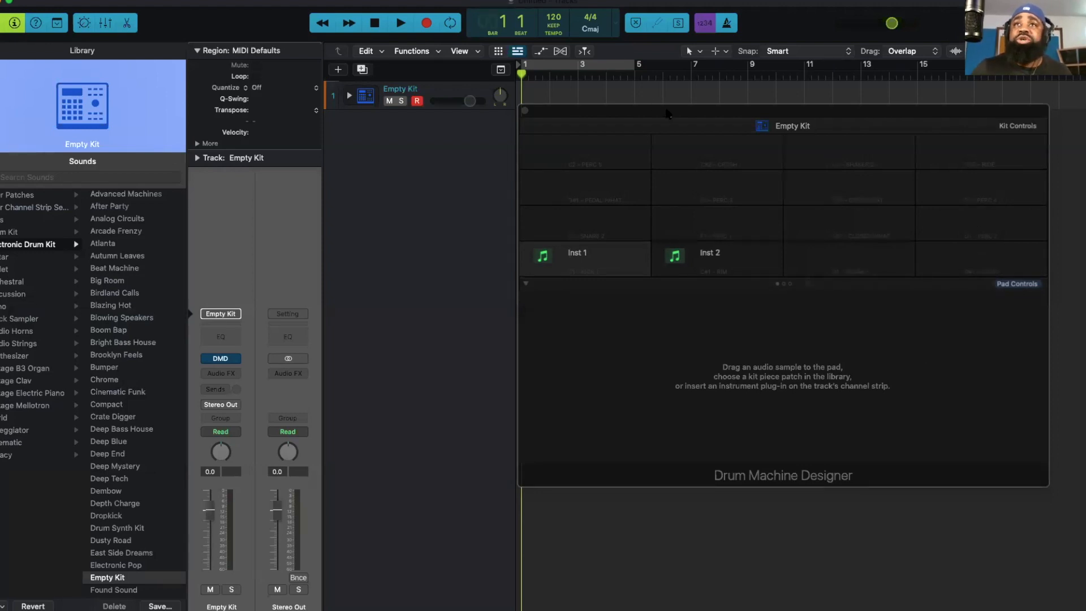
Step: Load the Kick - Autumn Leaves sound onto the Inst 1 pad of the Empty Kit and show its pad controls
left_click_drag(668, 113, 598, 113)
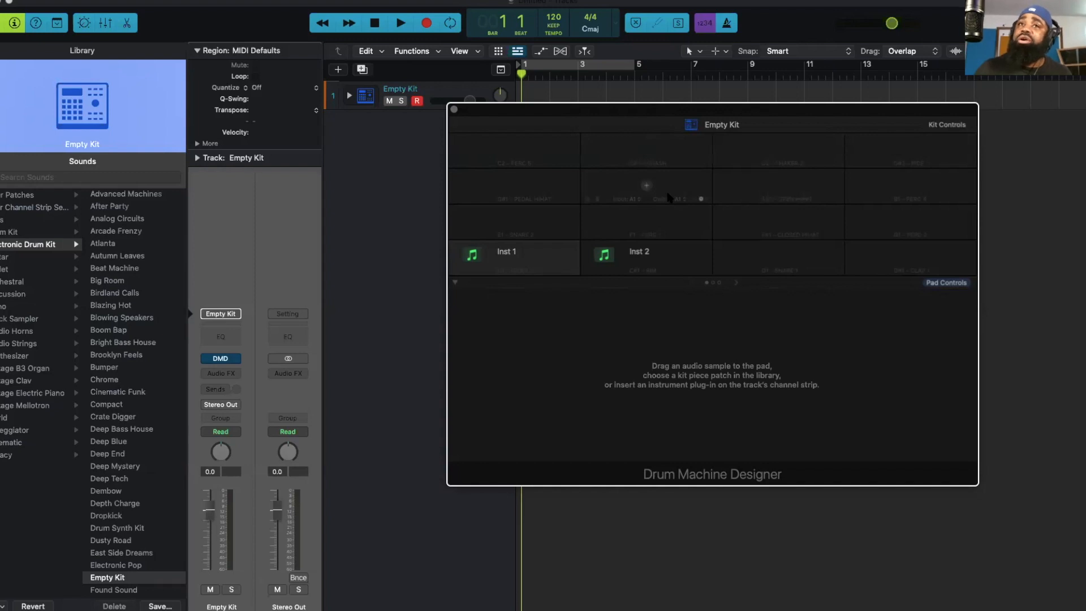
double_click(530, 254)
left_click(518, 248)
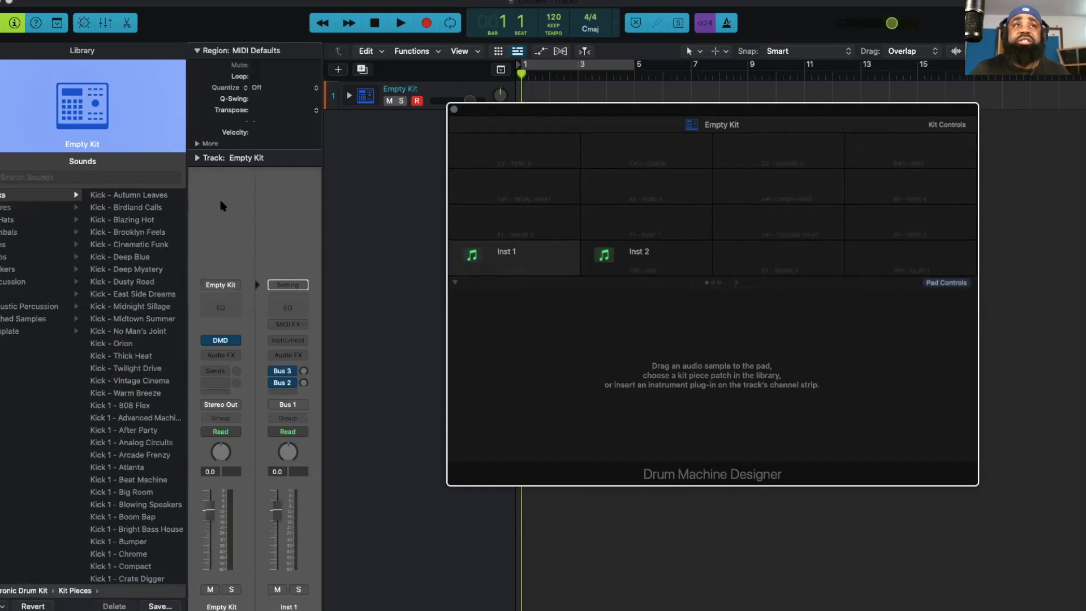
left_click(159, 196)
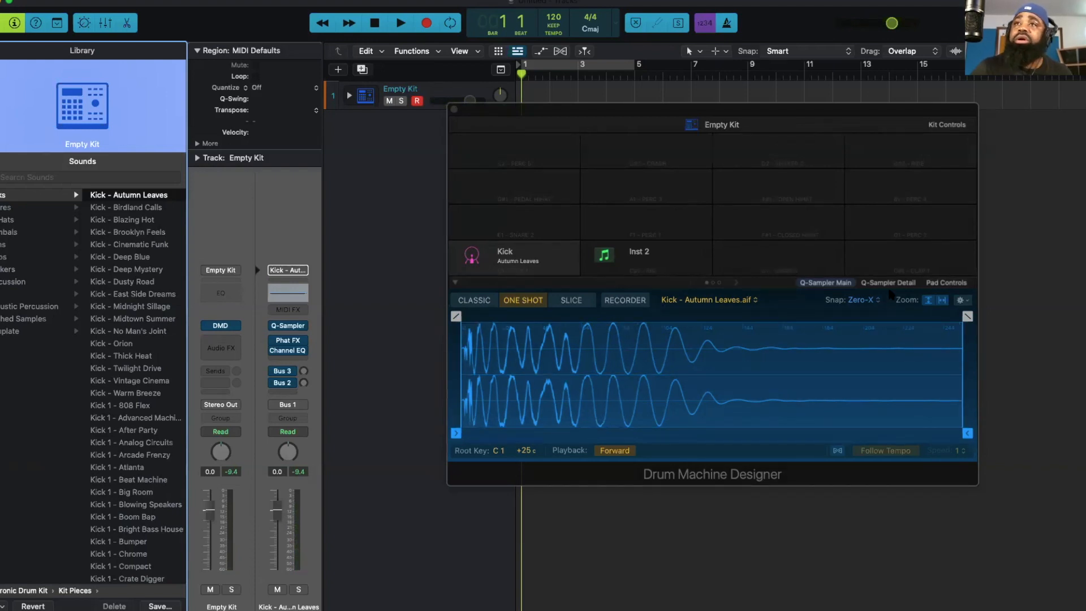
left_click(939, 283)
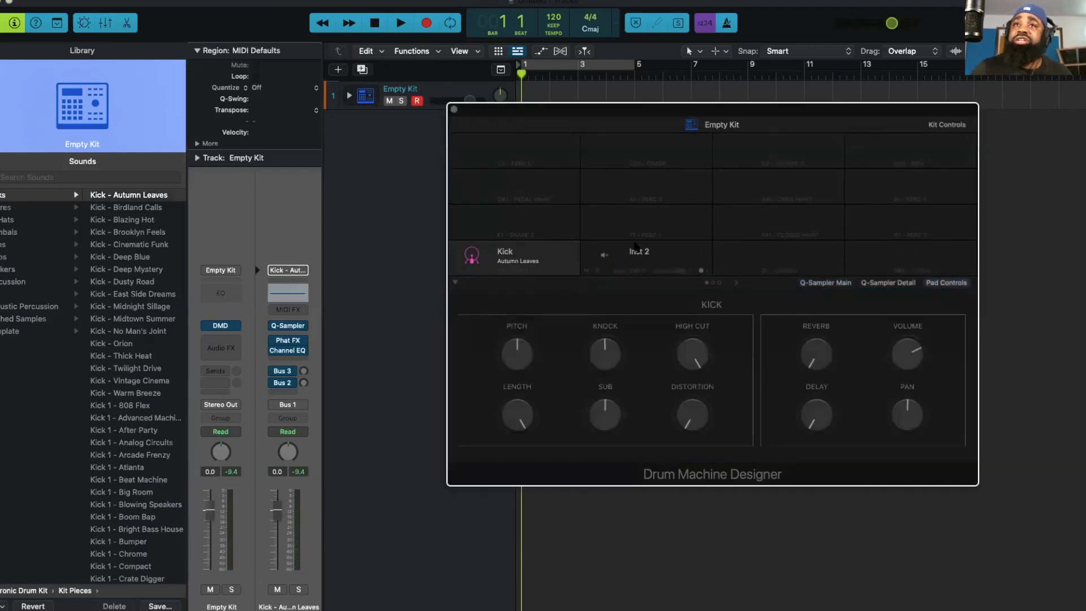
Step: Load the Kick 1 - Atlanta sound onto the Inst 2 pad and close Drum Machine Designer
left_click(636, 264)
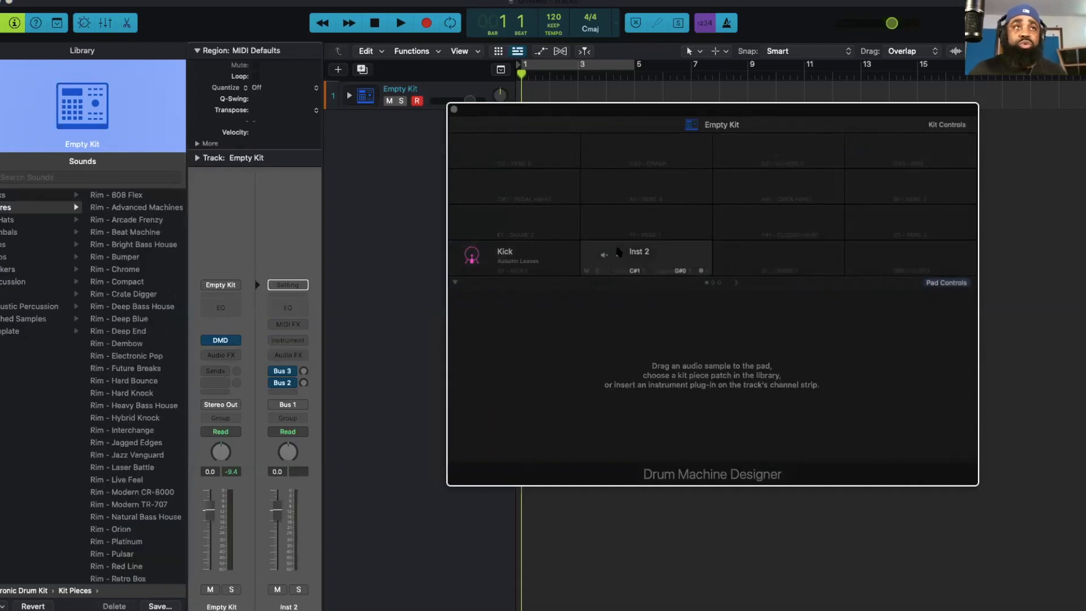
left_click(44, 198)
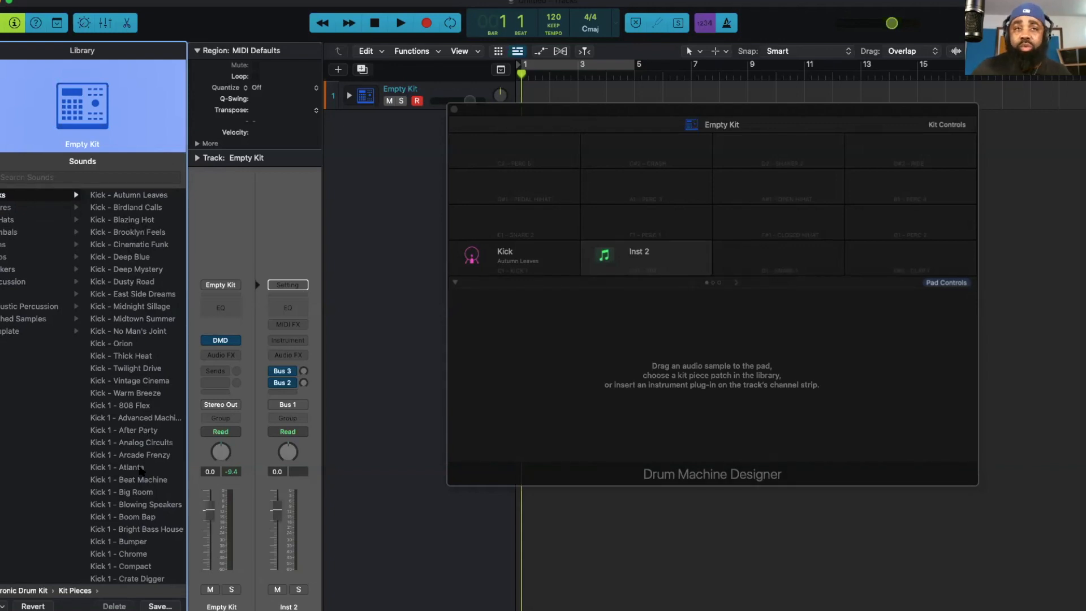
left_click(131, 467)
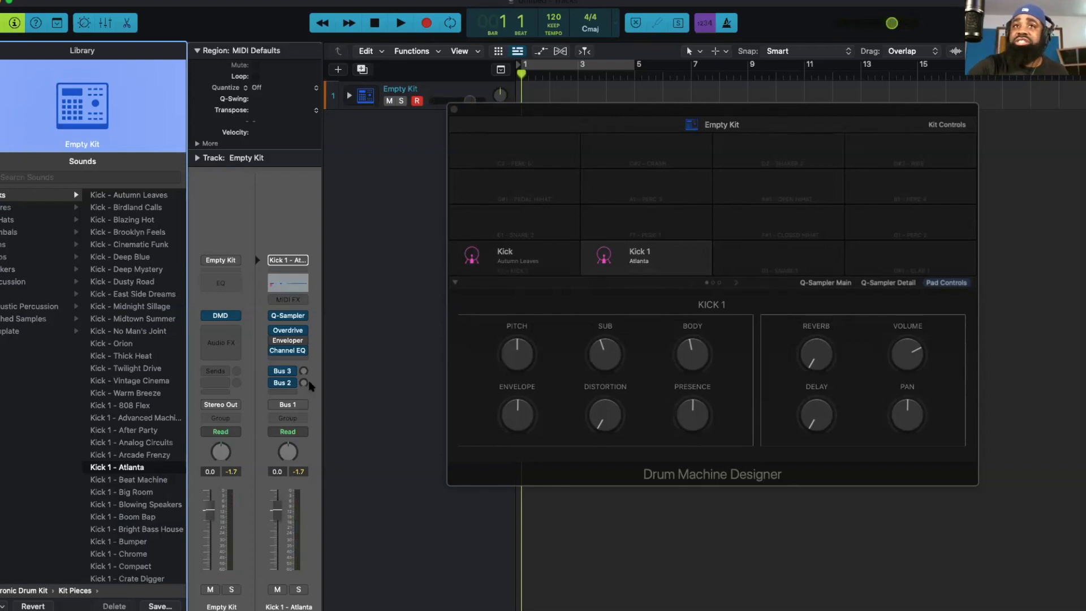
left_click(454, 109)
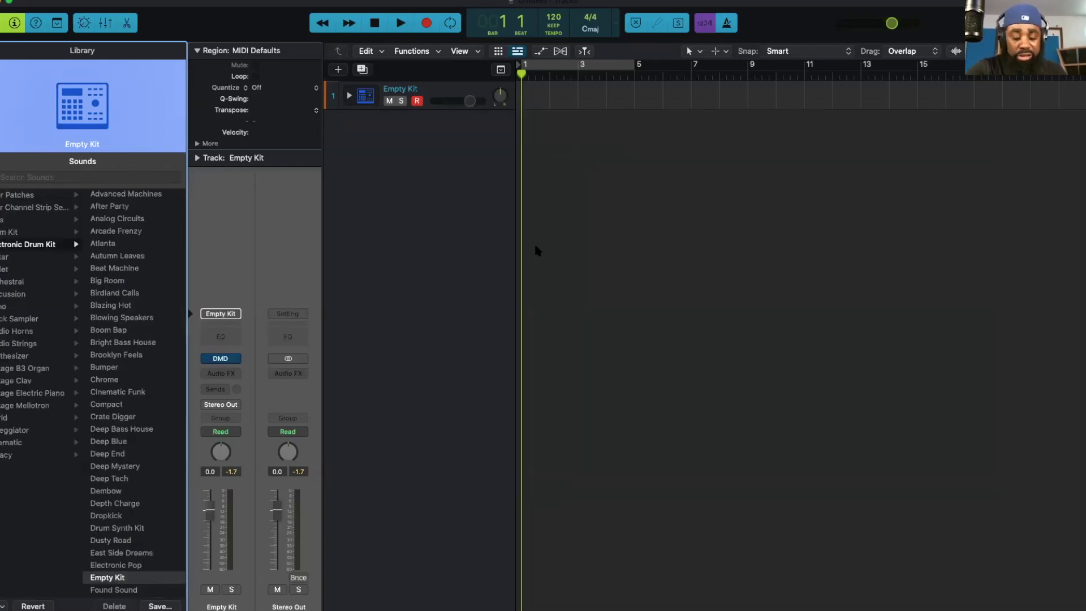
Step: Program both kicks on steps 1 and 9 of a 16-step Step Sequencer pattern and play the pattern
key("p")
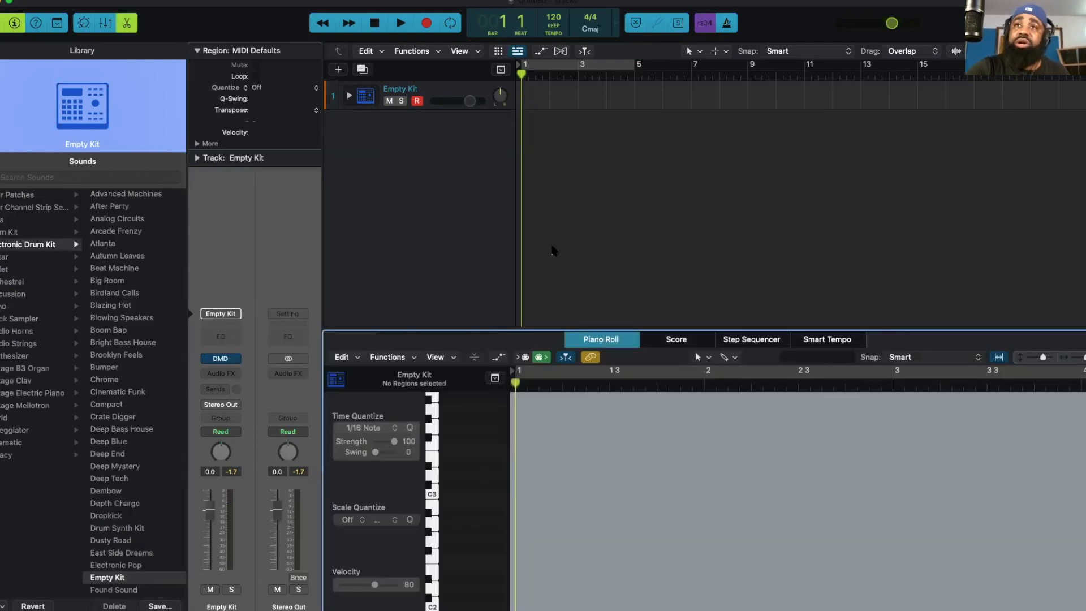
left_click(746, 339)
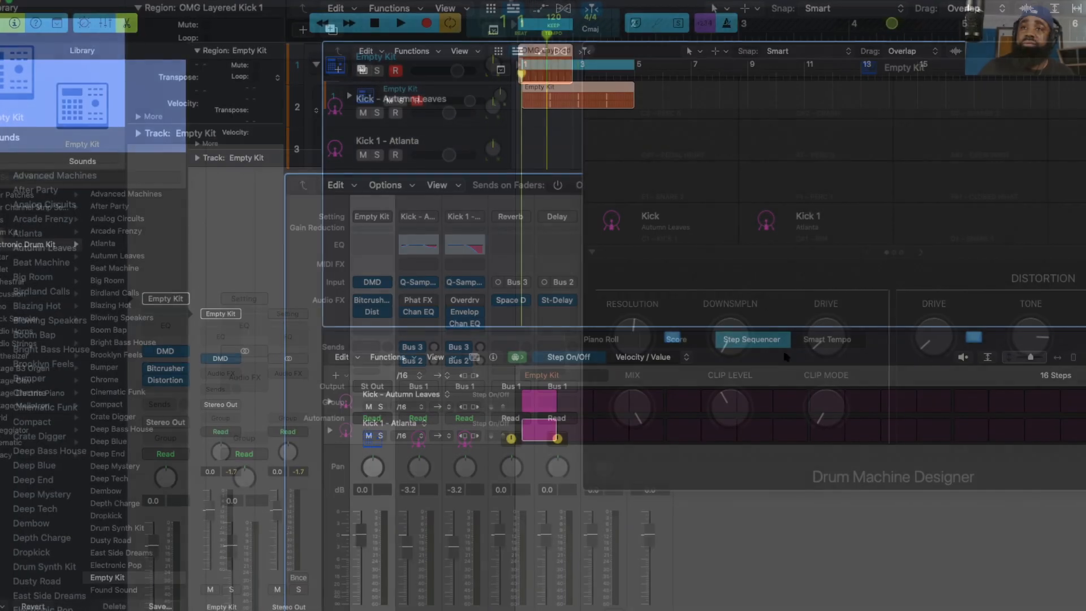
left_click(820, 398)
left_click(828, 429)
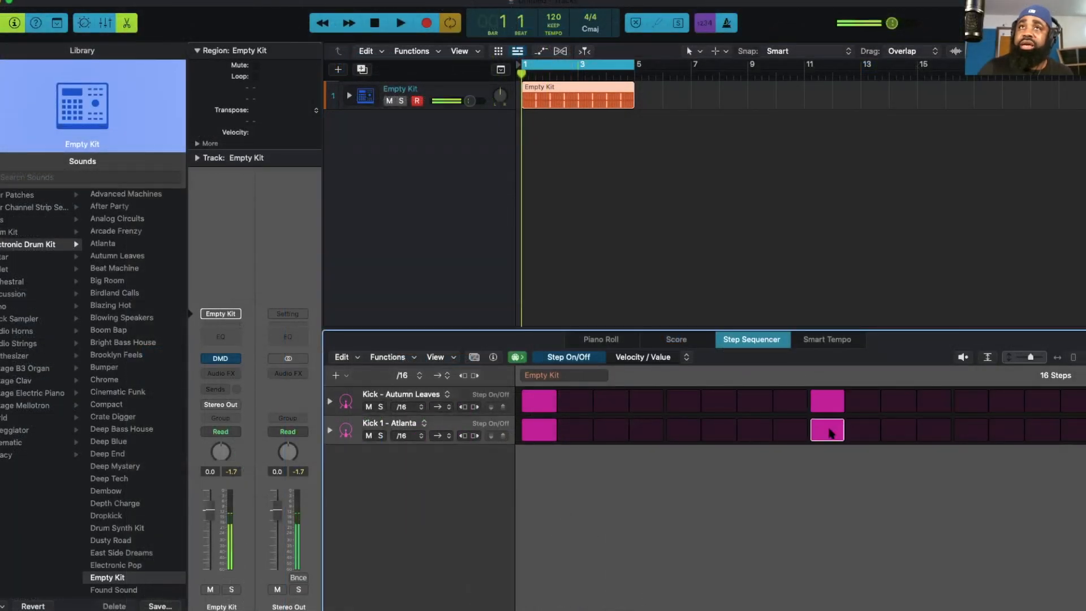
key("space")
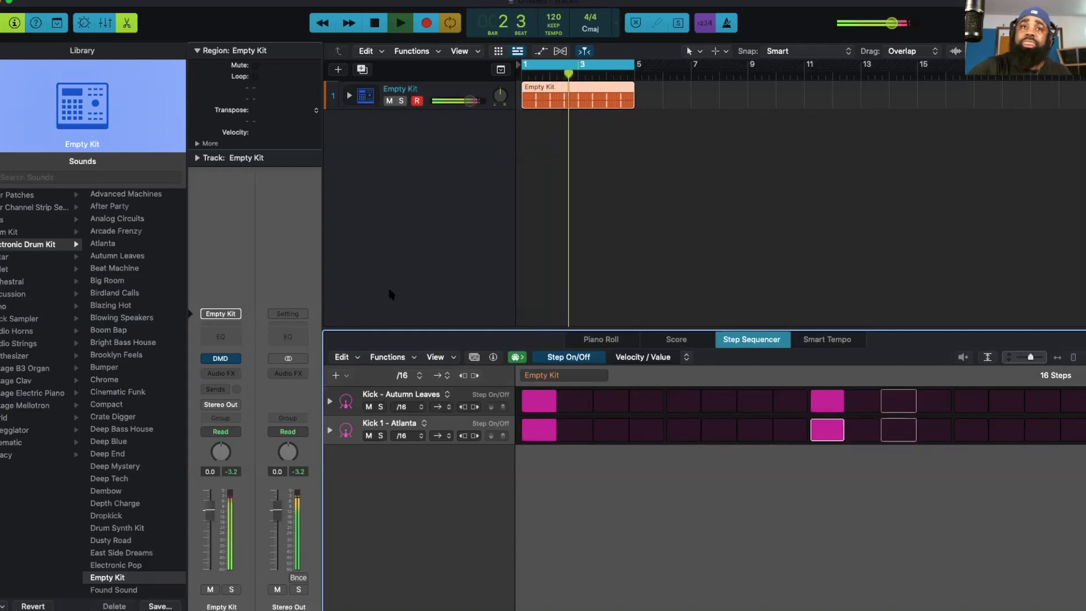
Step: Expand the Empty Kit track into its individual kick tracks and show the mixer
left_click(352, 100)
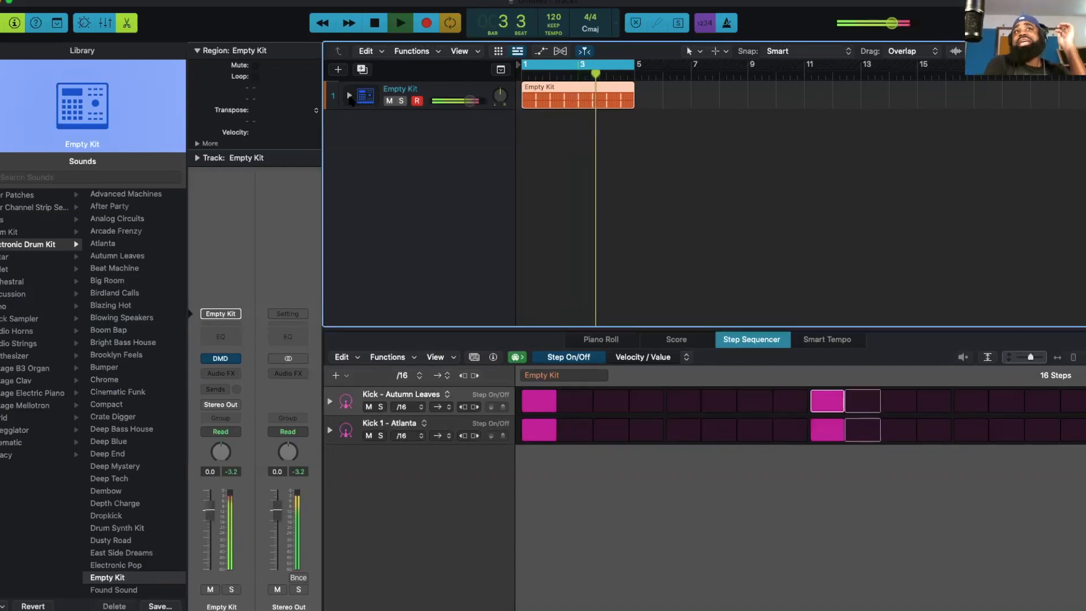
left_click(349, 97)
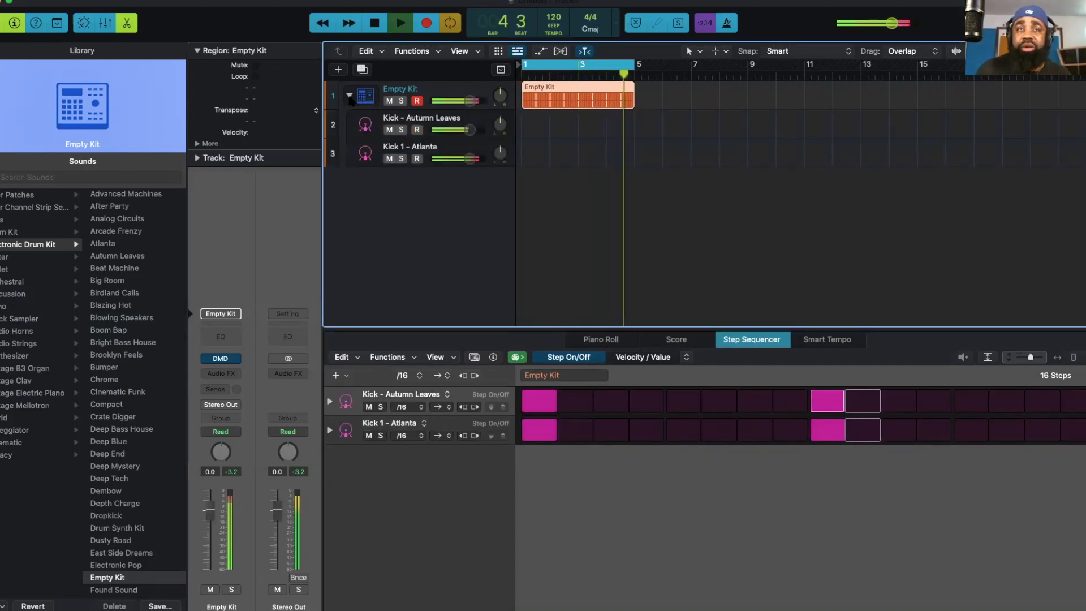
key("x")
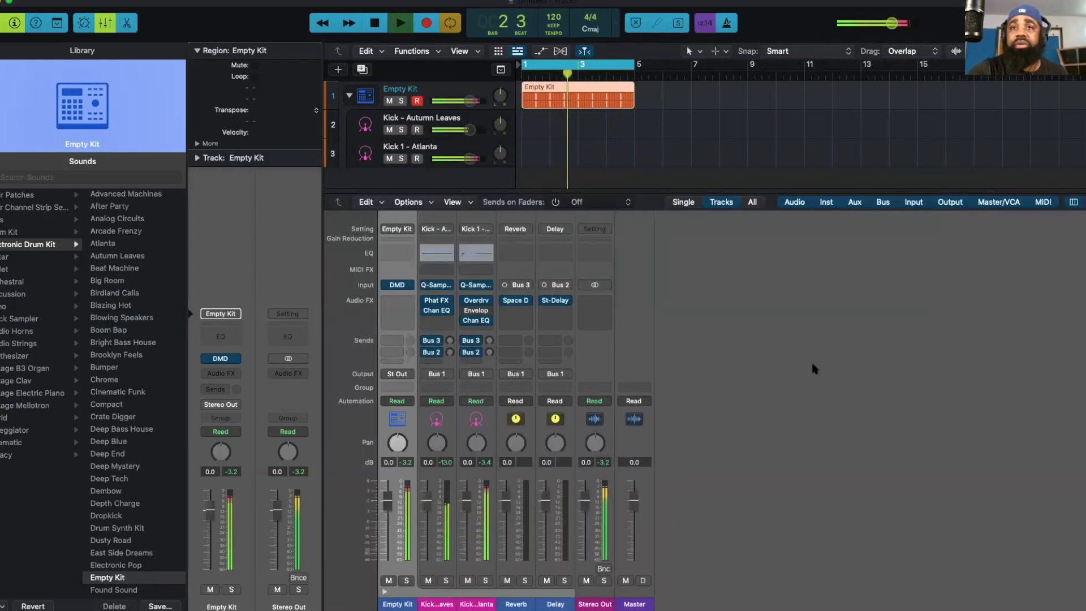
Step: Open the Channel EQ on Kick 1 - Atlanta and recall its default settings
left_click(437, 252)
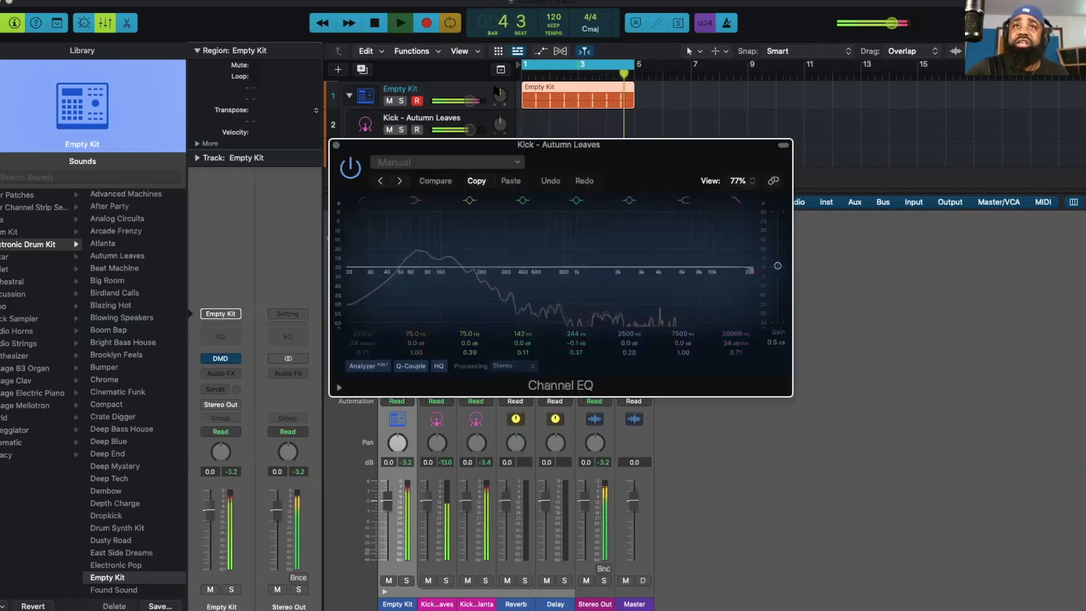
left_click_drag(563, 146, 278, 35)
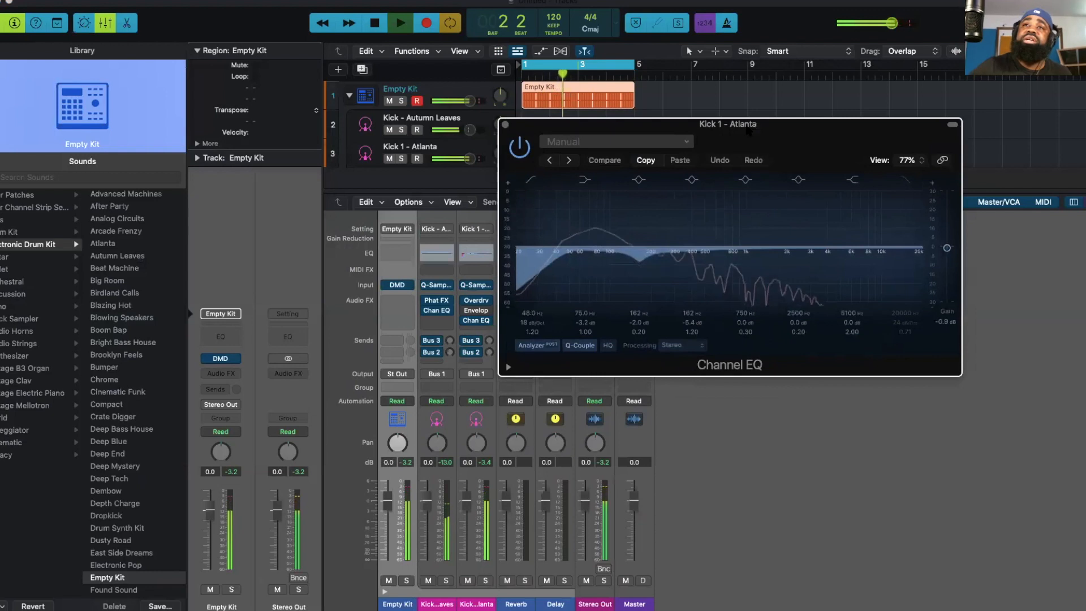
left_click_drag(738, 124, 663, 70)
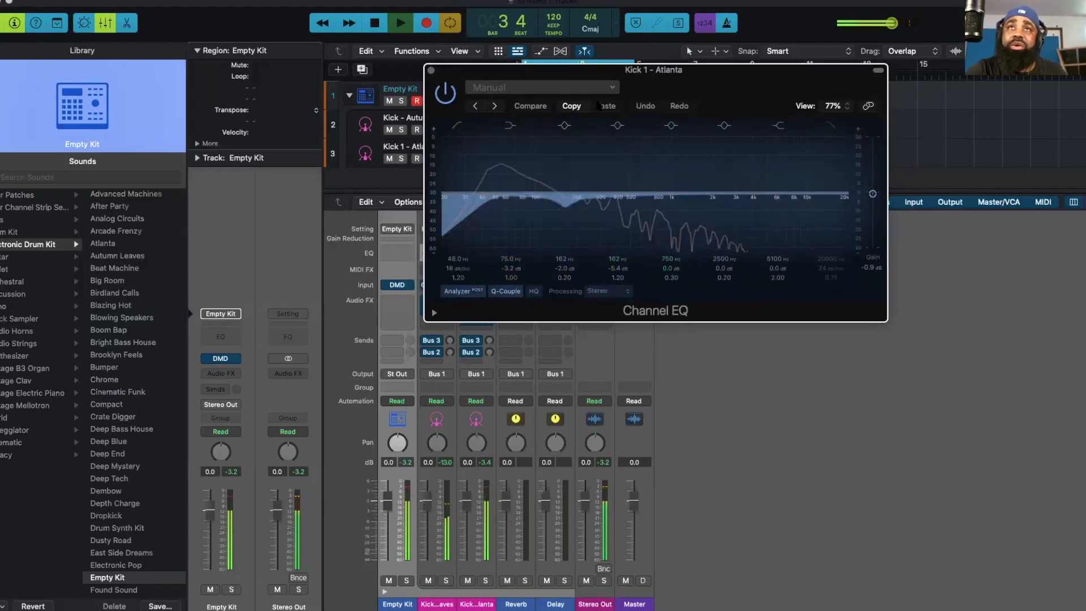
left_click(564, 88)
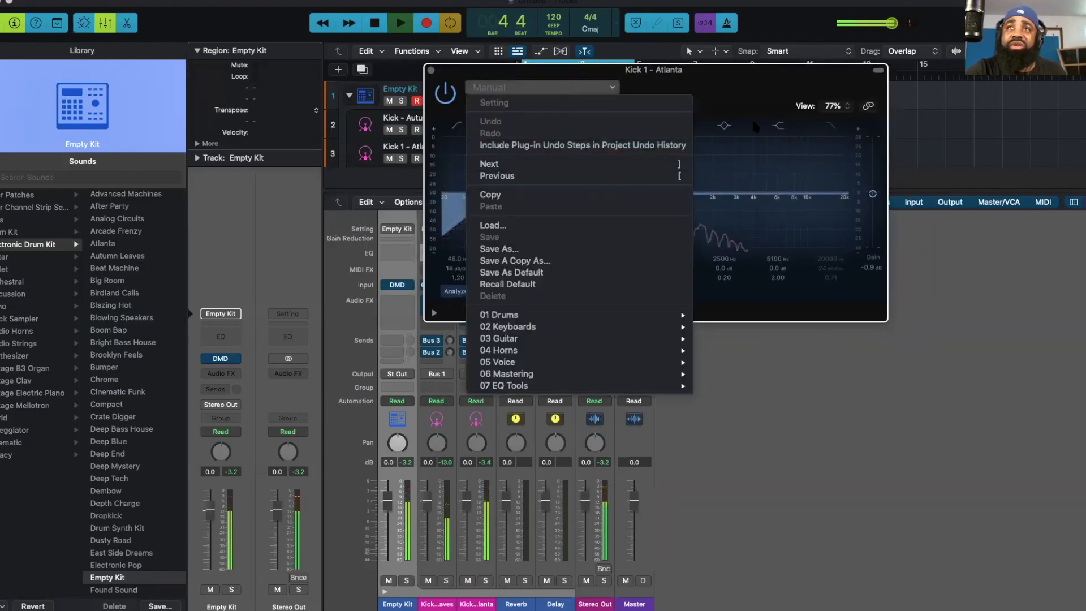
left_click(742, 89)
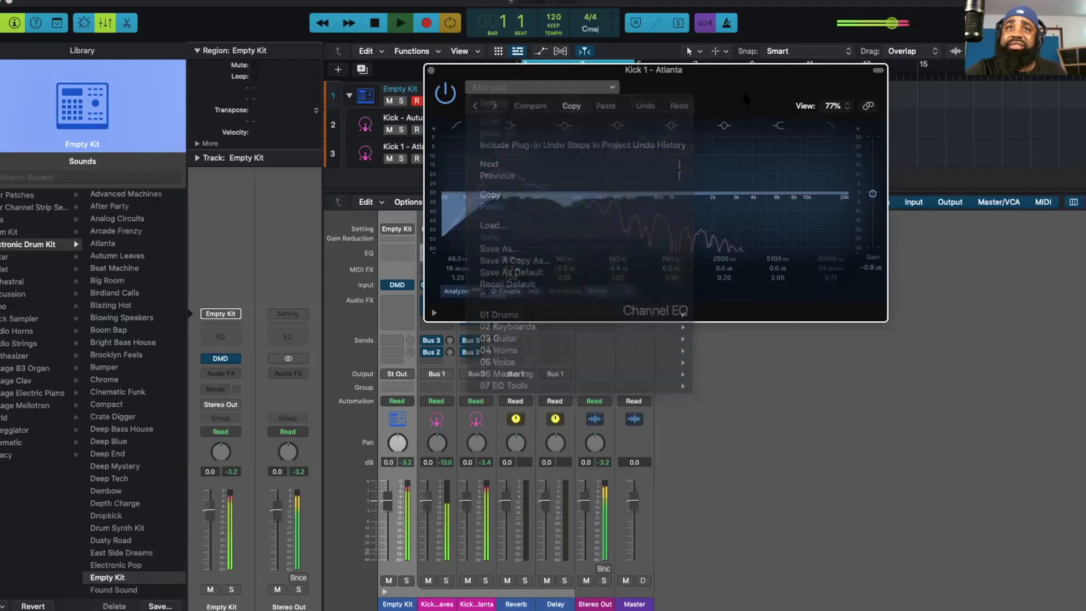
left_click(516, 88)
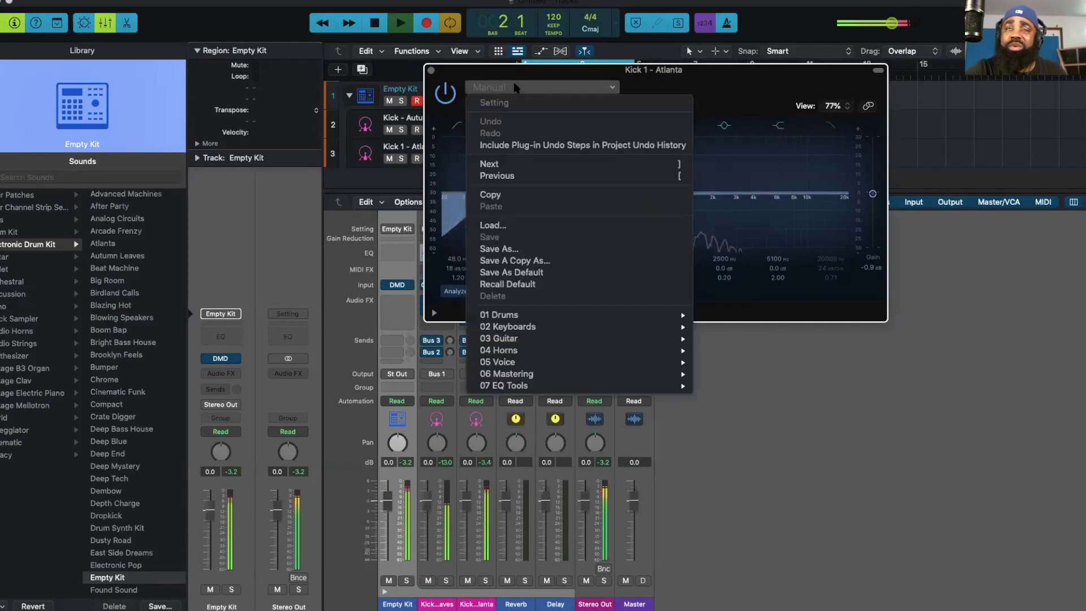
left_click(540, 283)
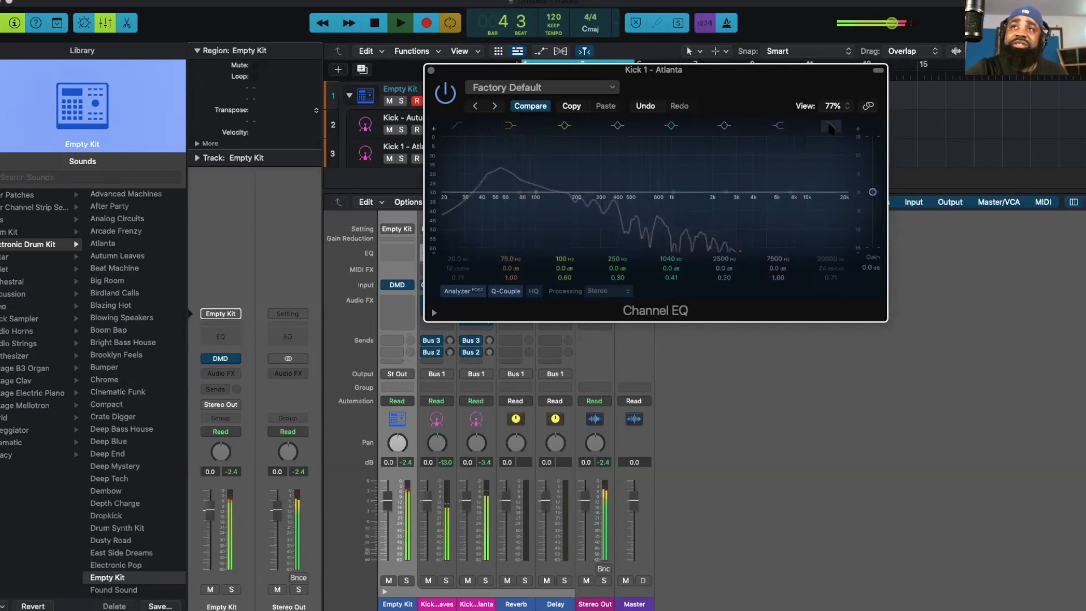
Step: Add a 6 dB/Oct high cut at about 1070 Hz to the Kick 1 - Atlanta EQ and mute Kick - Autumn Leaves
left_click_drag(840, 204, 671, 202)
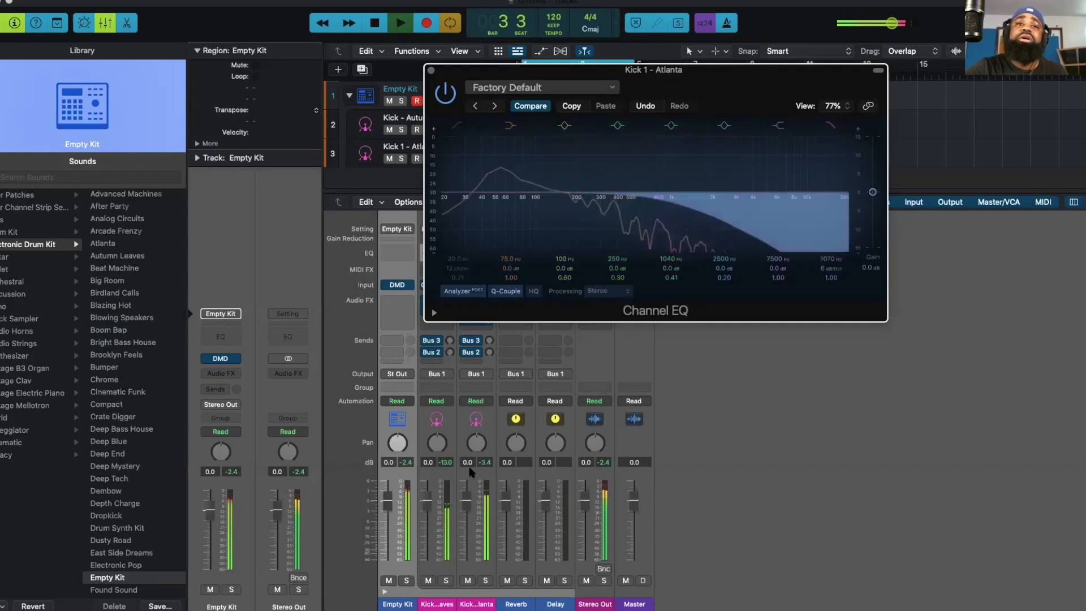
left_click(427, 582)
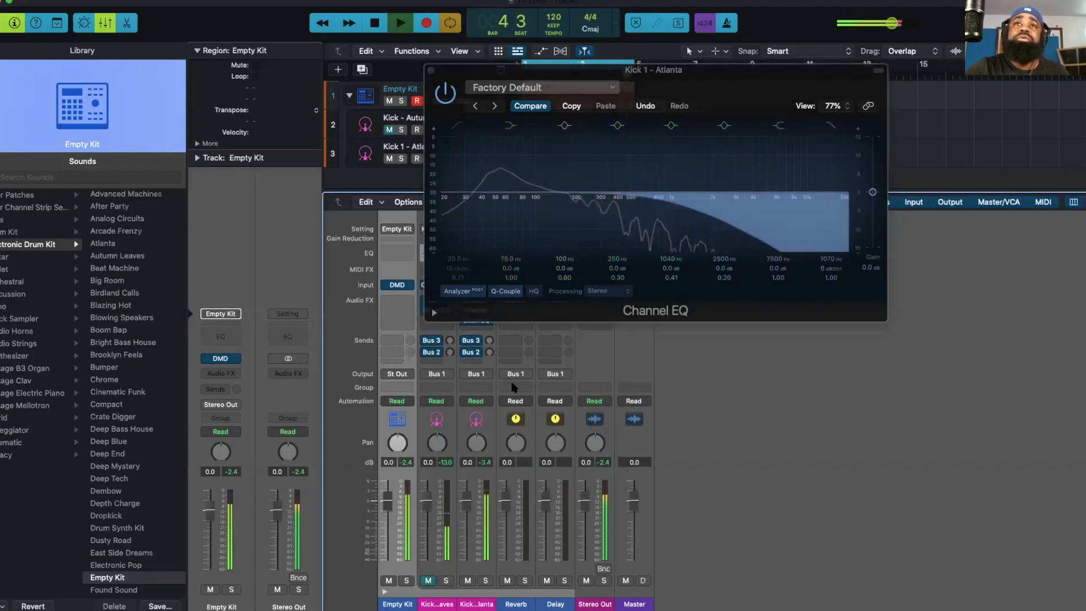
left_click(670, 194)
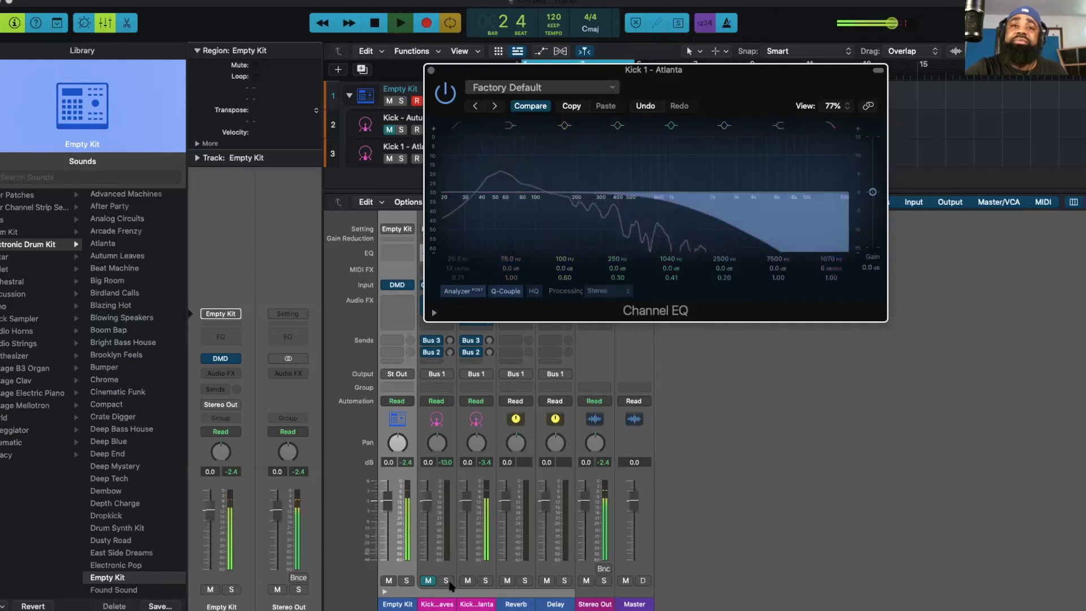
Step: Mute Kick 1 - Atlanta instead of Kick - Autumn Leaves and open the Autumn Leaves Channel EQ beside the Atlanta one
left_click(431, 580)
left_click(467, 581)
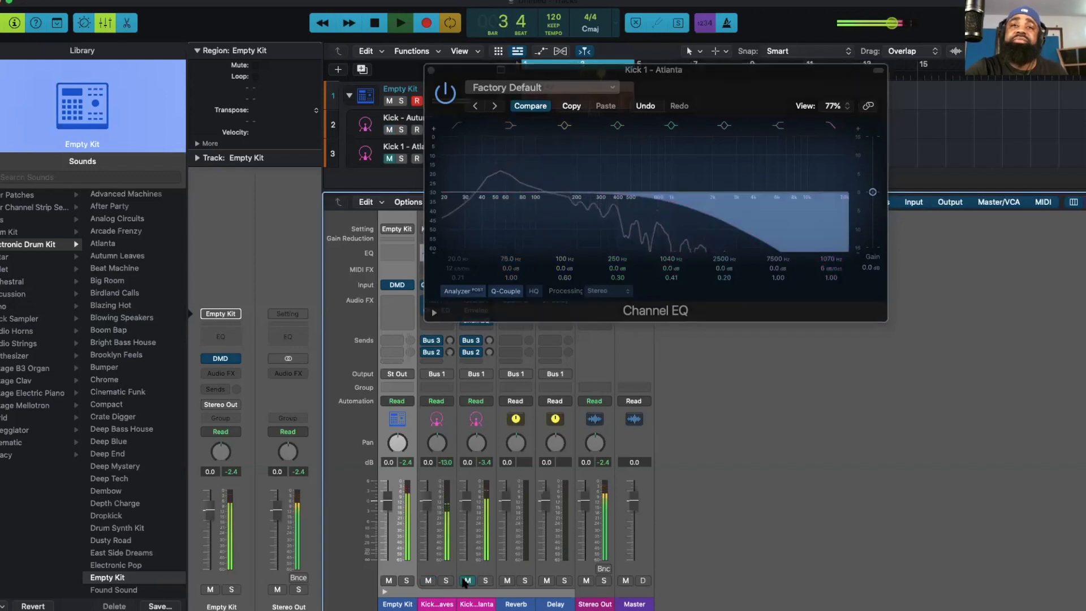
left_click_drag(571, 69, 792, 150)
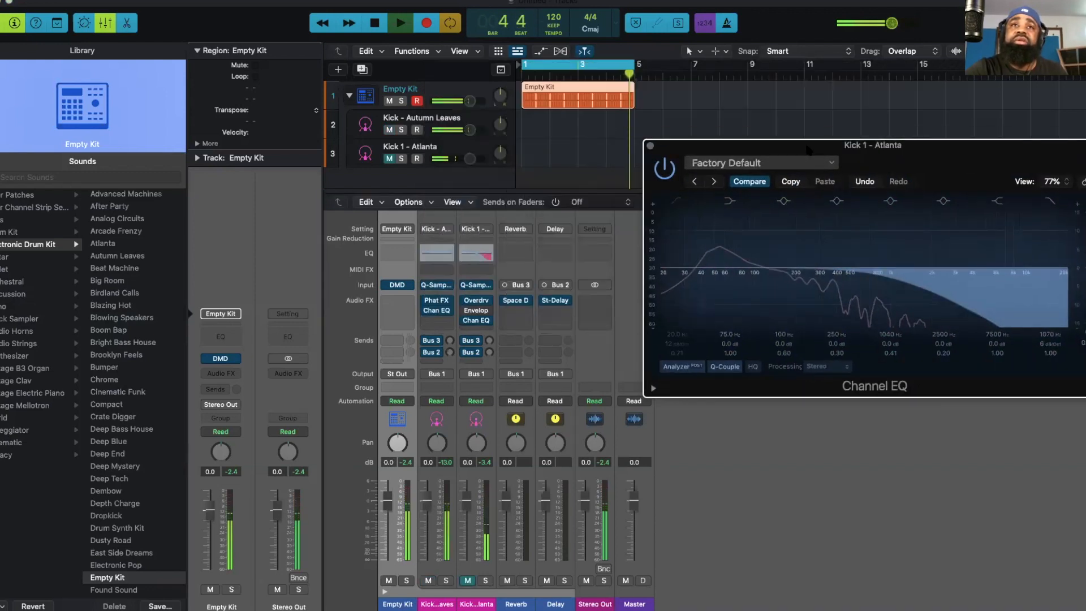
left_click(444, 260)
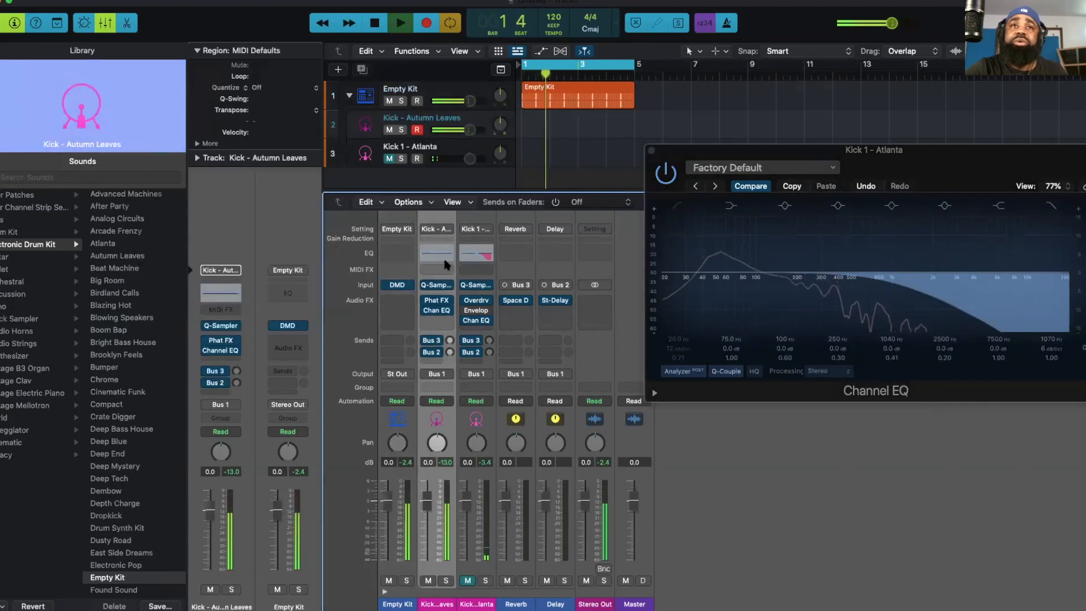
left_click(438, 255)
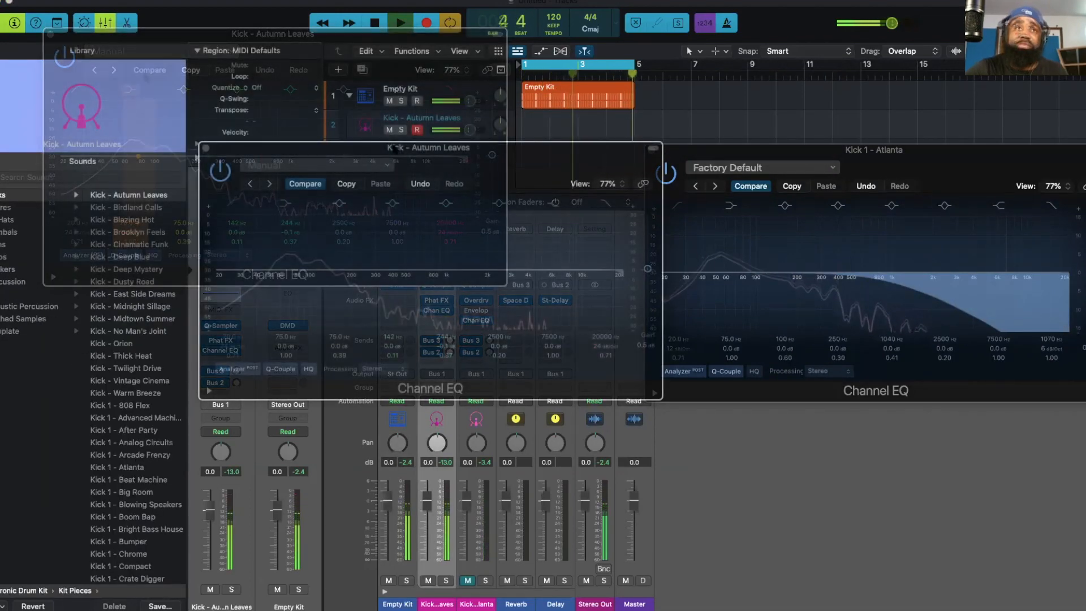
Step: Shape the Autumn Leaves EQ with a 6 dB/Oct low cut at 67 Hz and a high shelf of -12.4 dB at 2480 Hz
key("space")
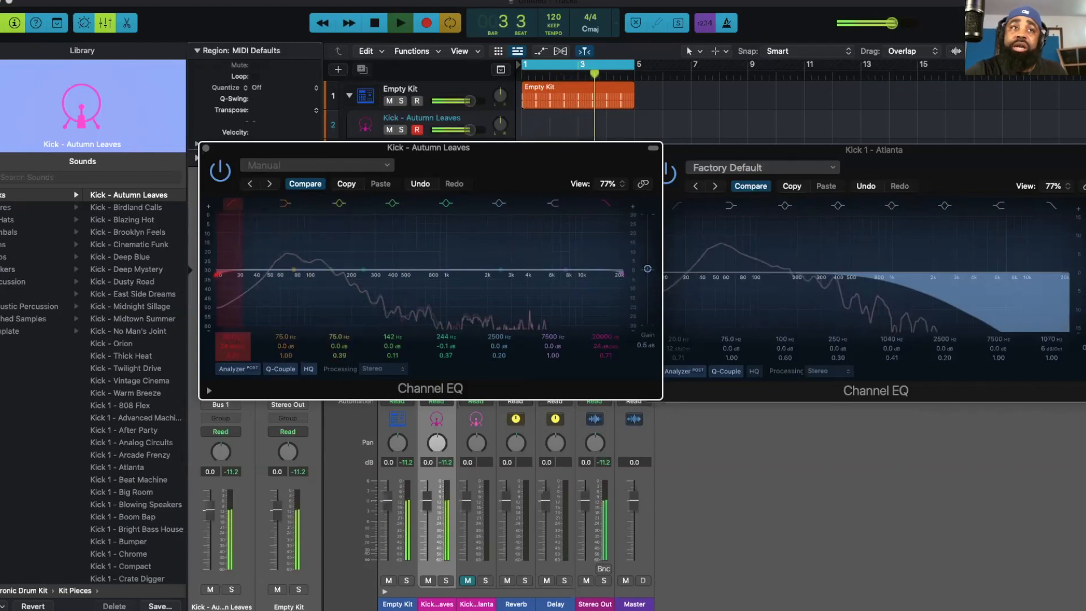
mouse_move(229, 280)
left_mouse_down()
mouse_move(309, 271)
mouse_move(381, 292)
mouse_move(534, 279)
mouse_move(292, 291)
left_mouse_up()
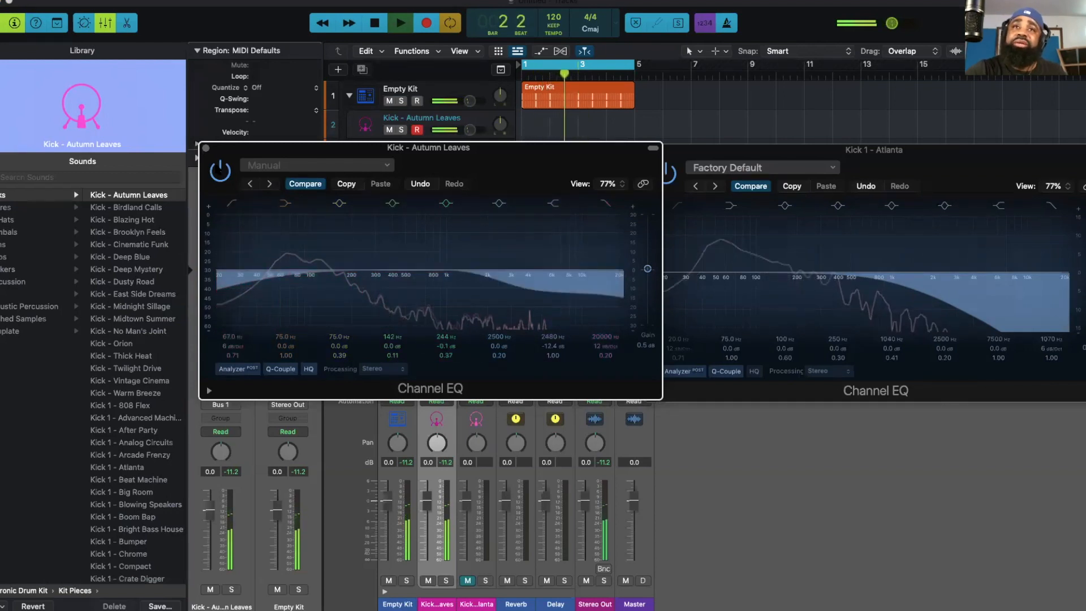
Step: Compare the Autumn Leaves kick with its EQ bypassed and active, and unmute Kick 1 - Atlanta
left_click(220, 169)
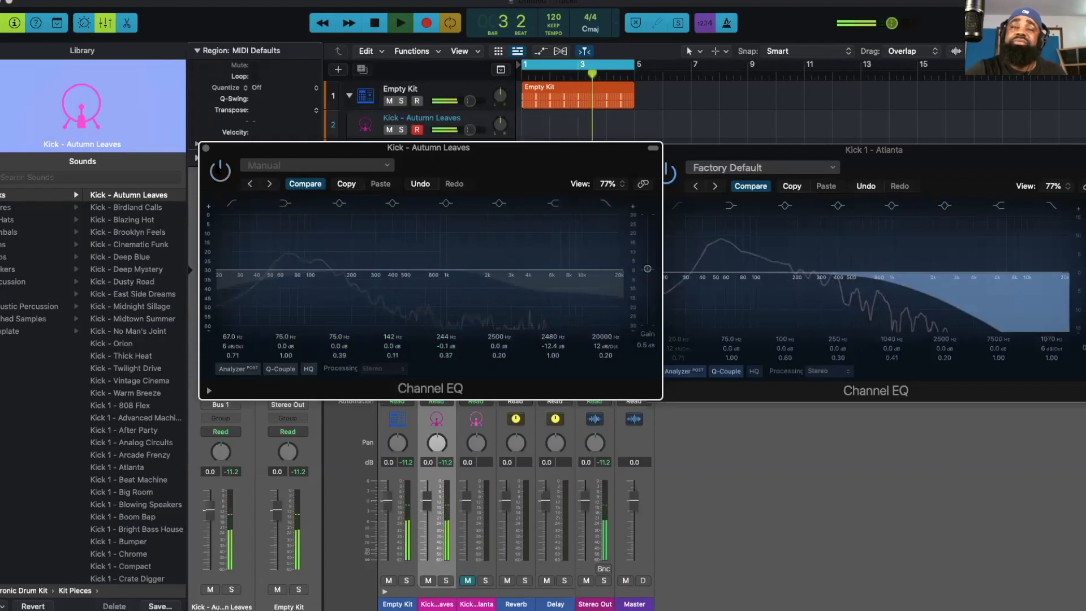
left_click(220, 169)
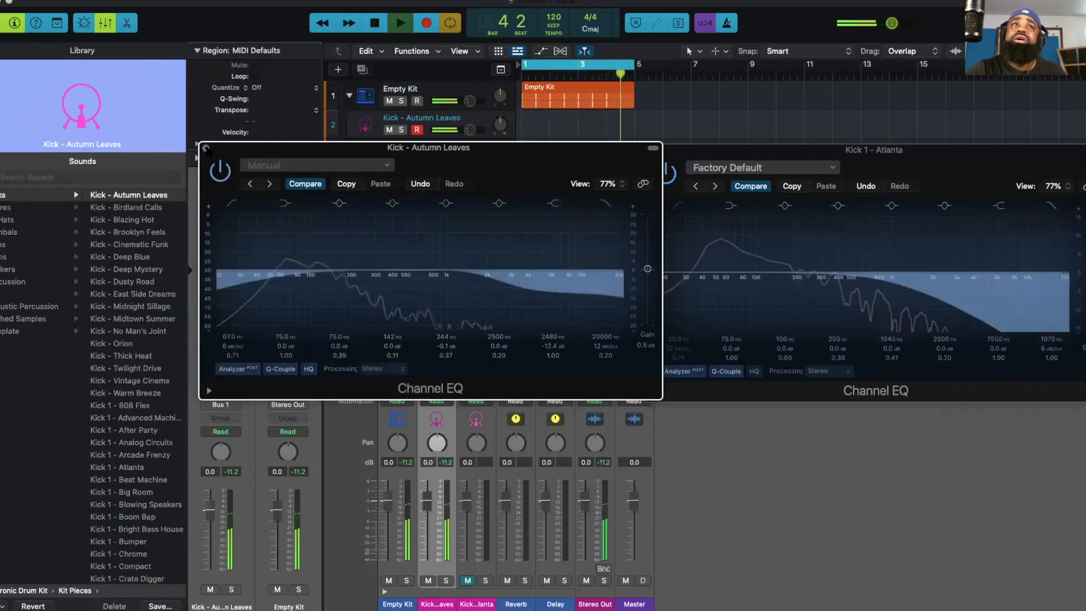
left_click(206, 149)
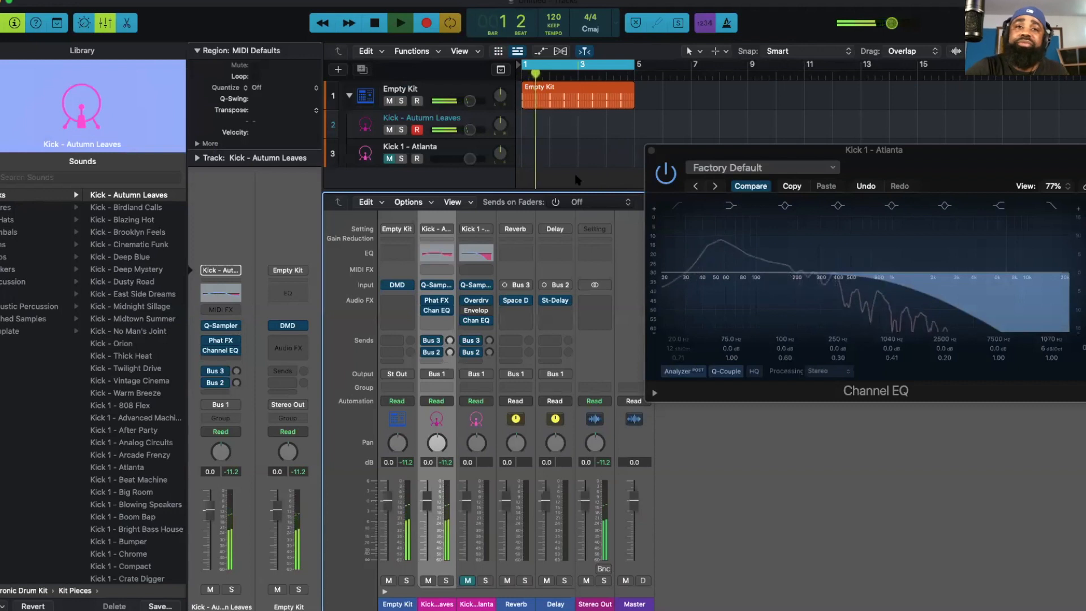
left_click(467, 581)
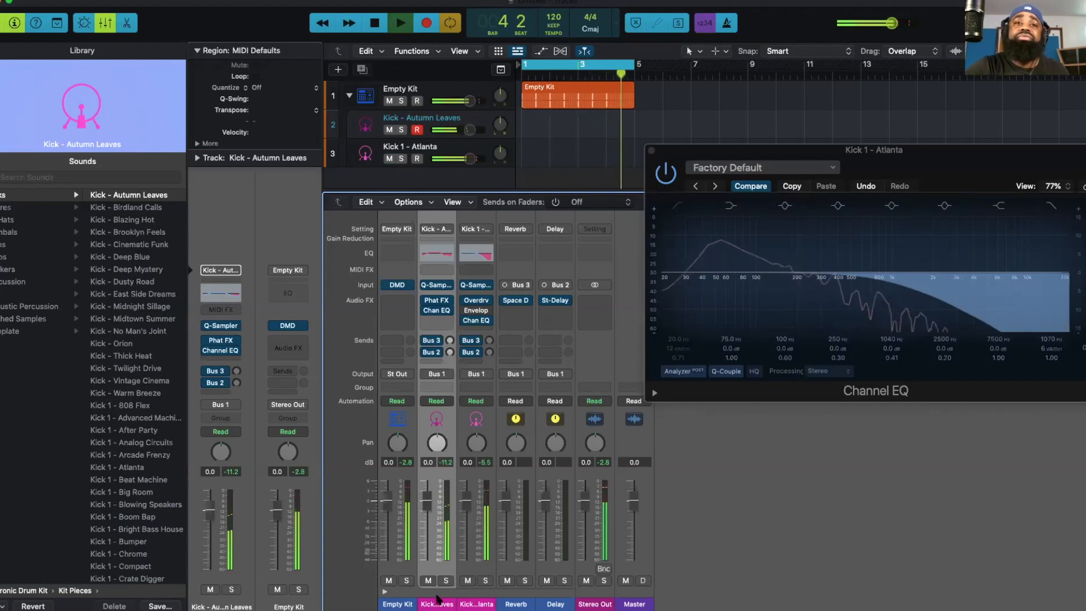
Step: Lower both kick channel faders together to -3.2 dB and collapse the Empty Kit stack
left_click_drag(443, 600, 476, 604)
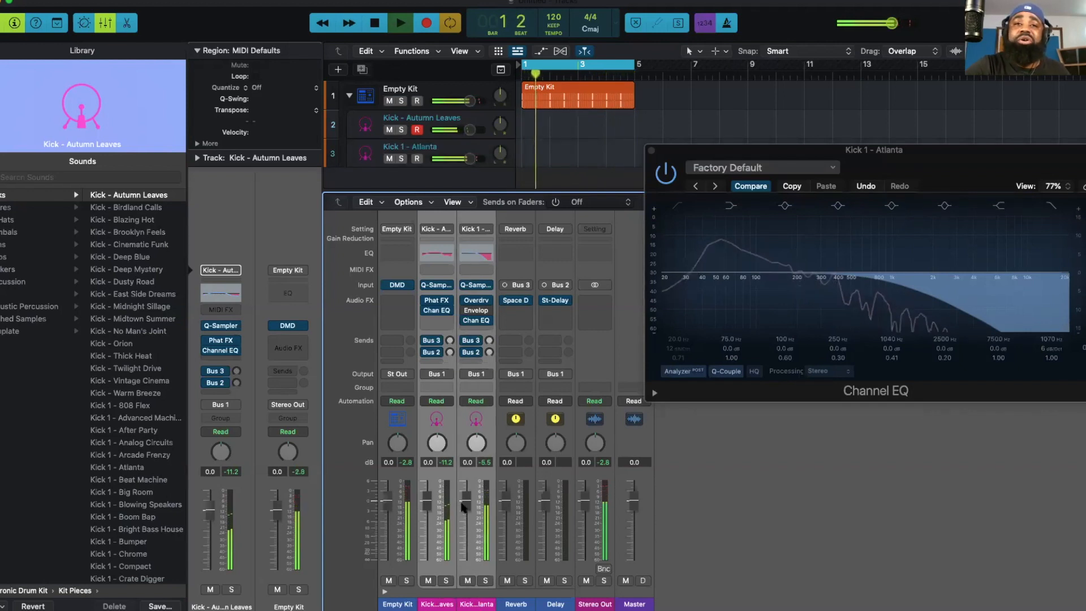
left_click_drag(466, 501, 466, 505)
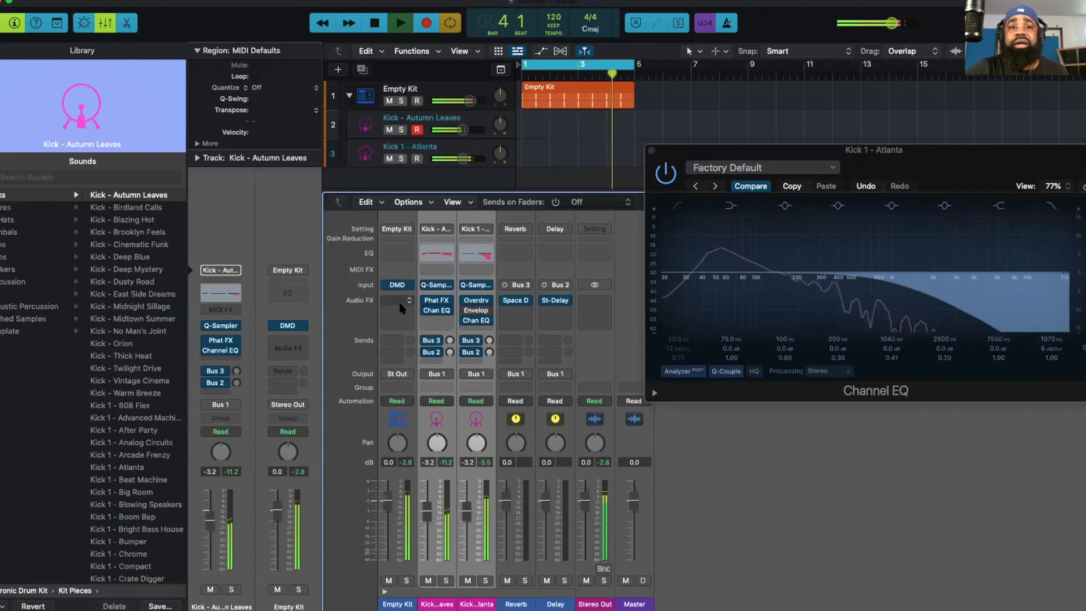
left_click(385, 592)
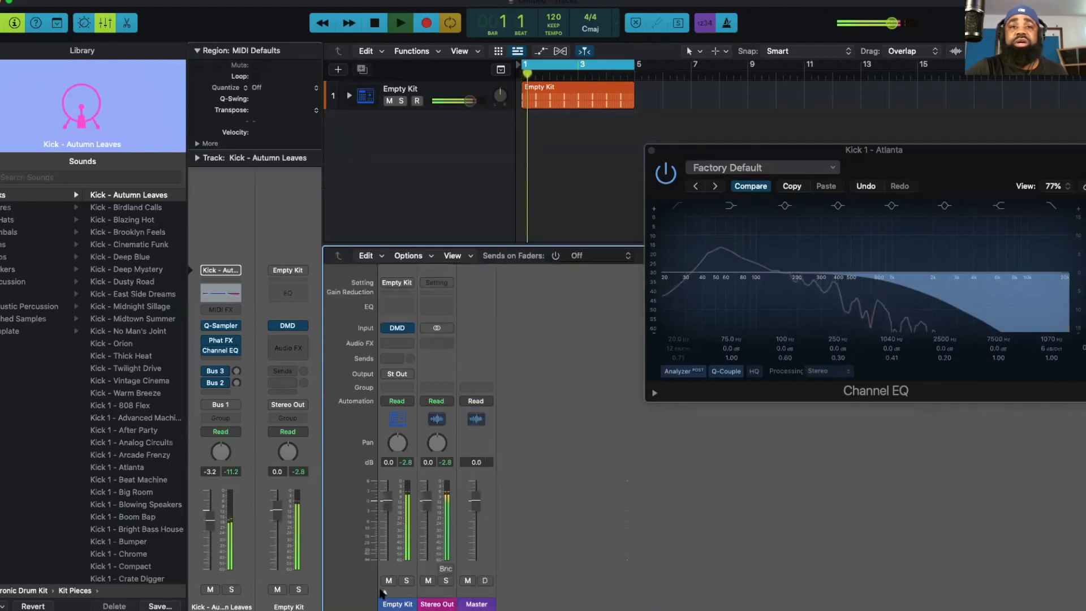
Step: Insert a Bitcrusher on the Empty Kit channel and arrange its window below the Kick 1 - Atlanta EQ
left_click(405, 343)
mouse_move(409, 369)
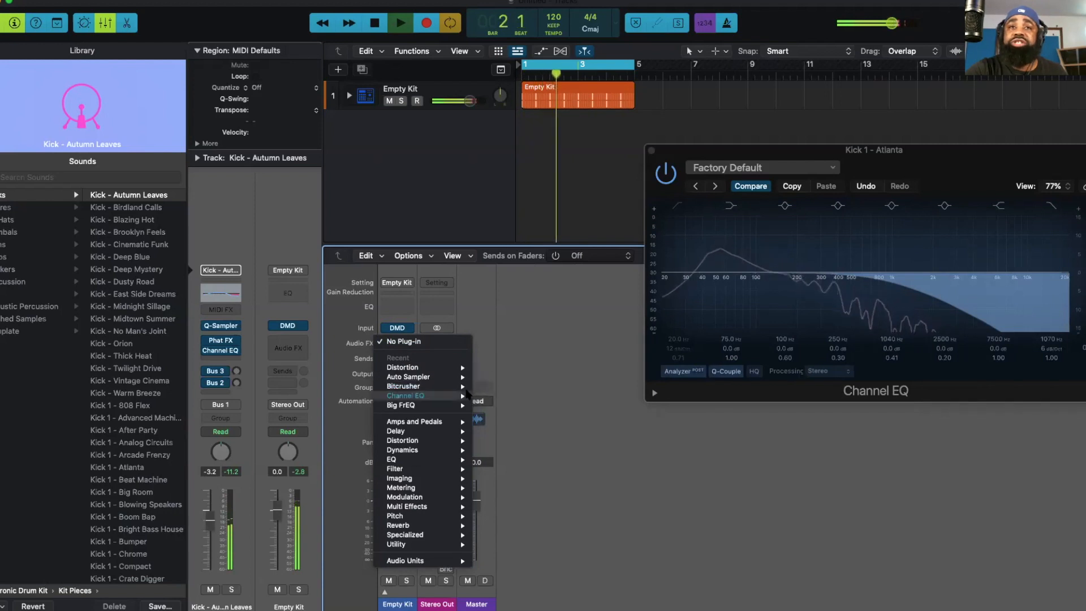
mouse_move(470, 387)
left_click(484, 386)
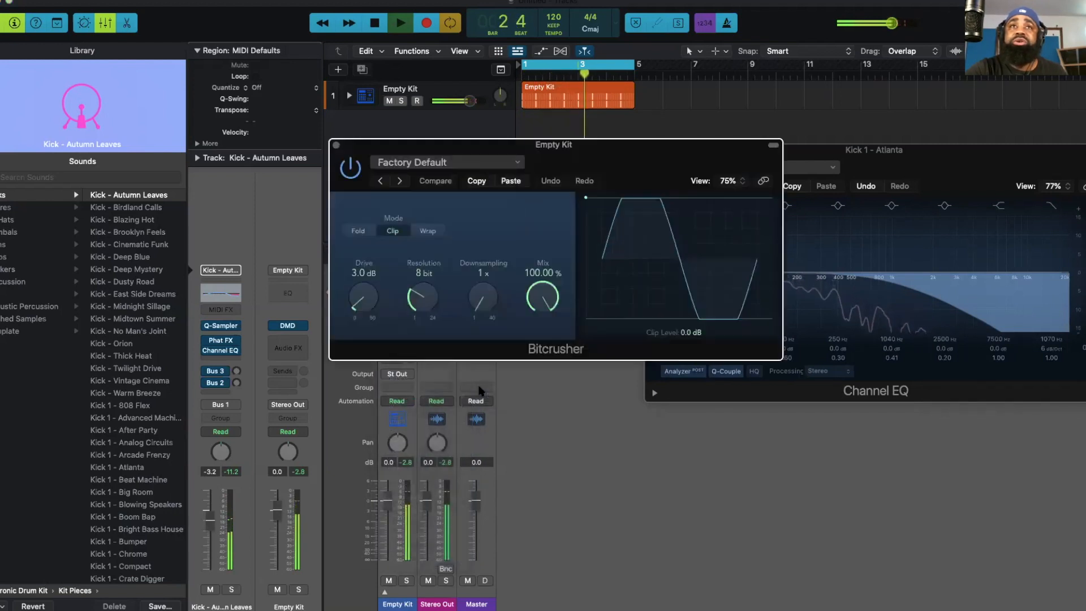
left_click_drag(548, 146, 829, 388)
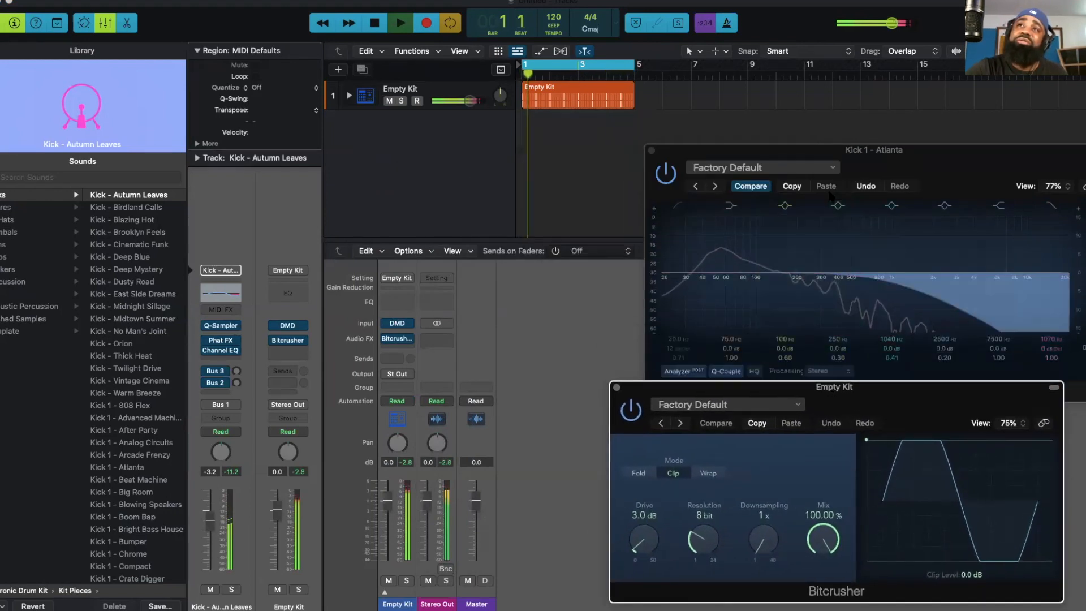
left_click_drag(826, 150, 779, 26)
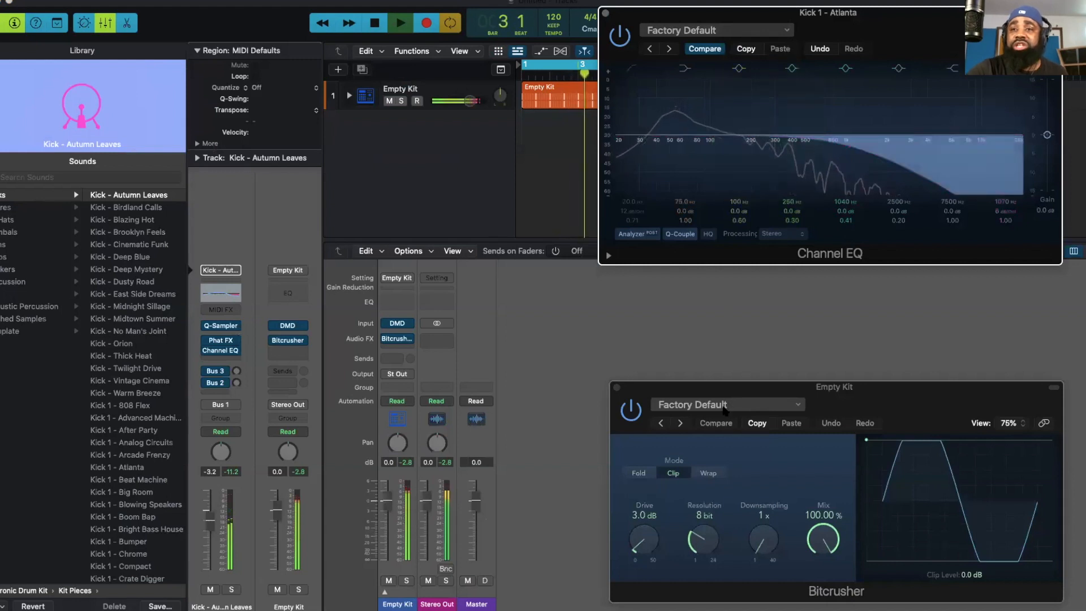
Step: Set the Bitcrusher's resolution to 12 bit and its clip level to -6.0 dB
left_click(701, 541)
left_click_drag(701, 542, 706, 508)
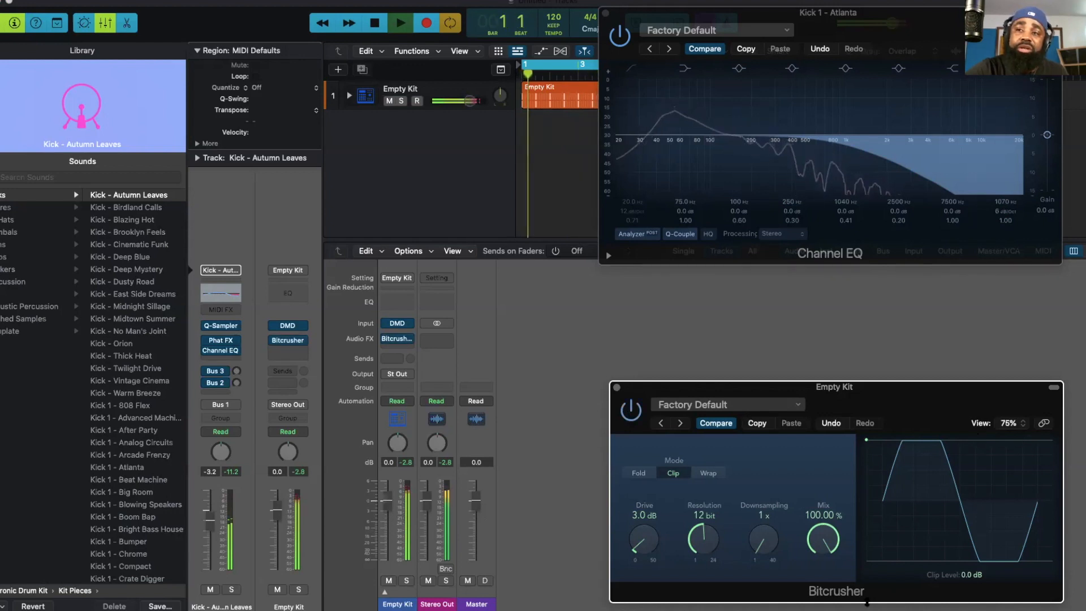
left_click_drag(866, 441, 867, 470)
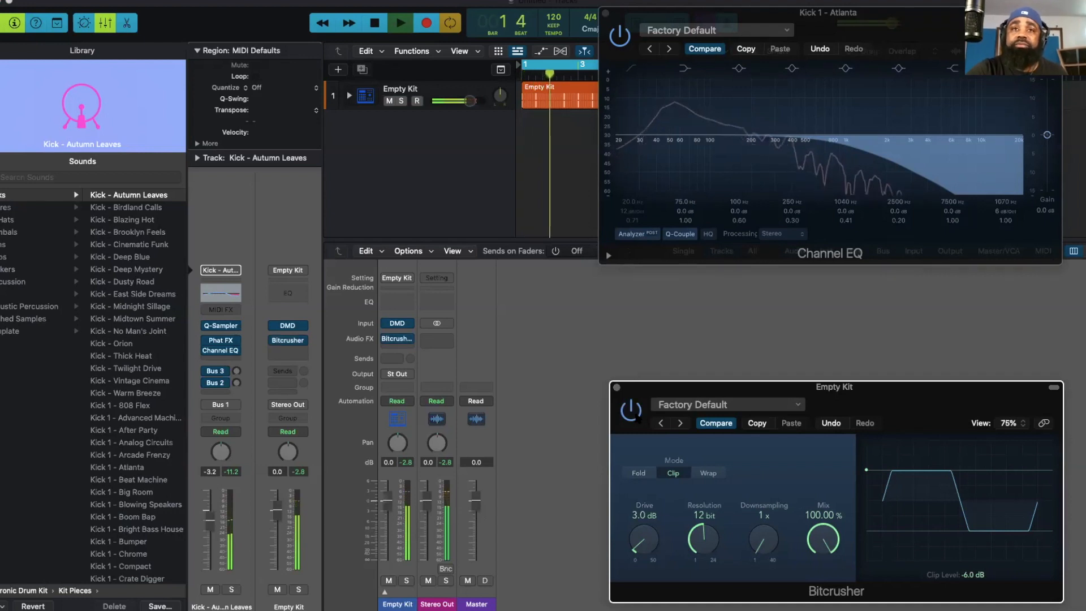
Step: Add a stereo Distortion after the Bitcrusher with output at -7.5 dB and tone at 4700 Hz, and stop playback
left_click(403, 339)
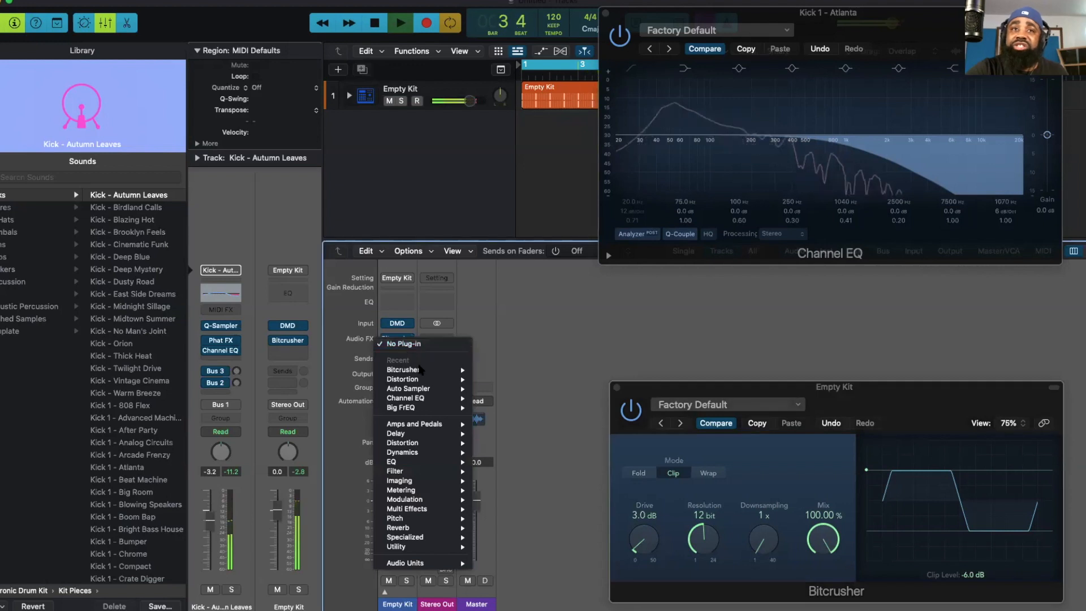
mouse_move(421, 369)
mouse_move(450, 379)
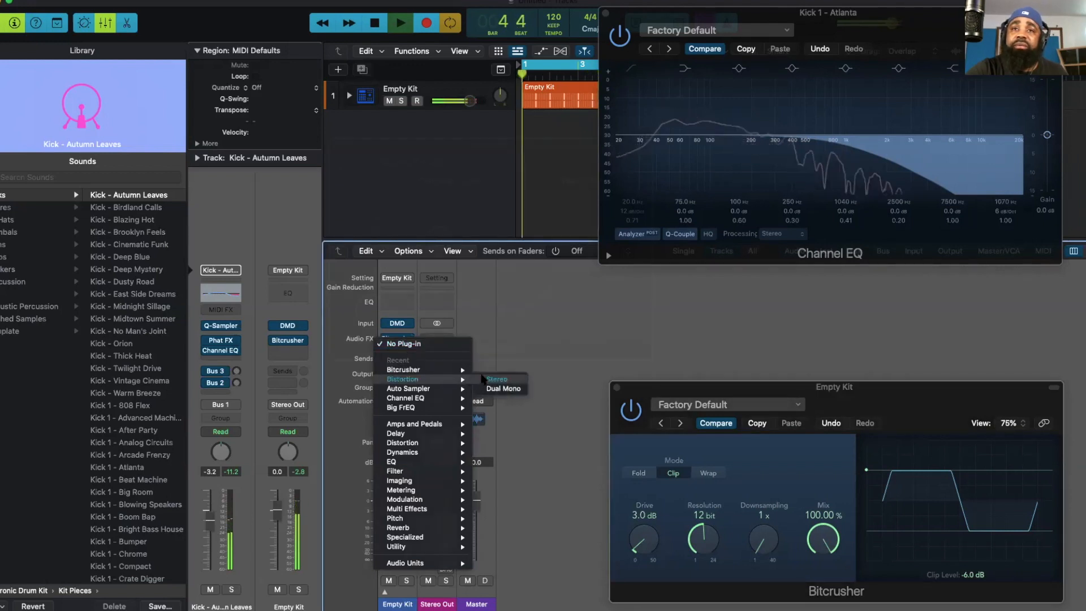
left_click(487, 379)
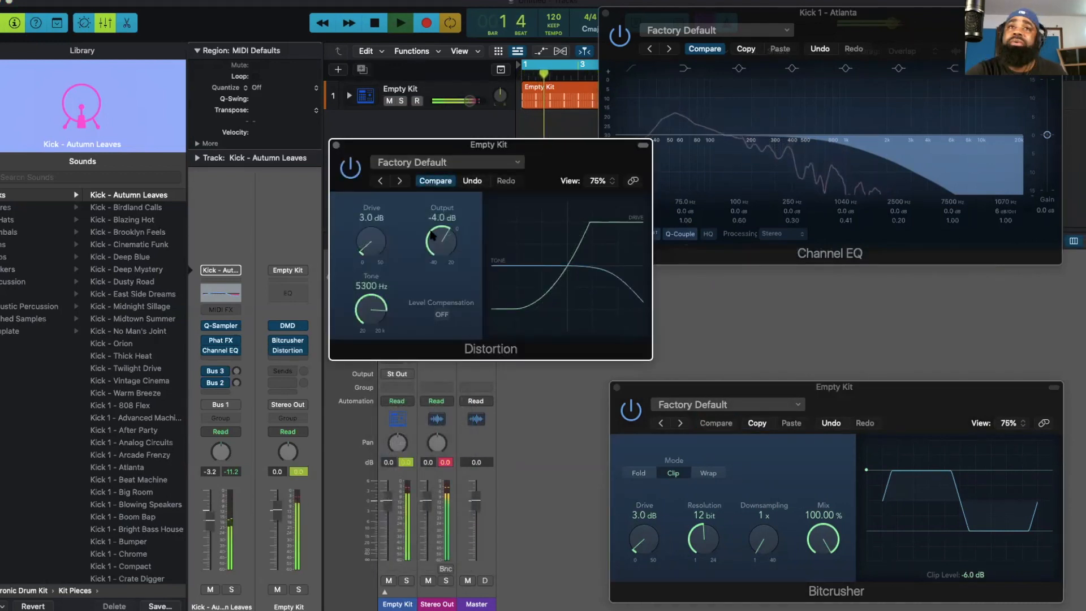
left_click_drag(431, 232, 437, 245)
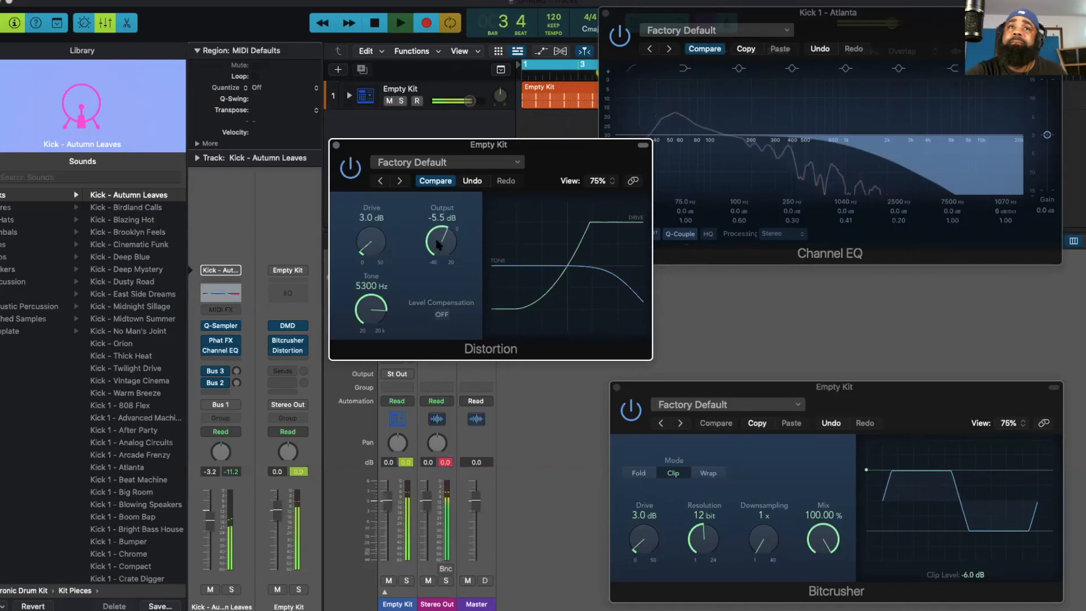
left_click_drag(440, 250, 439, 250)
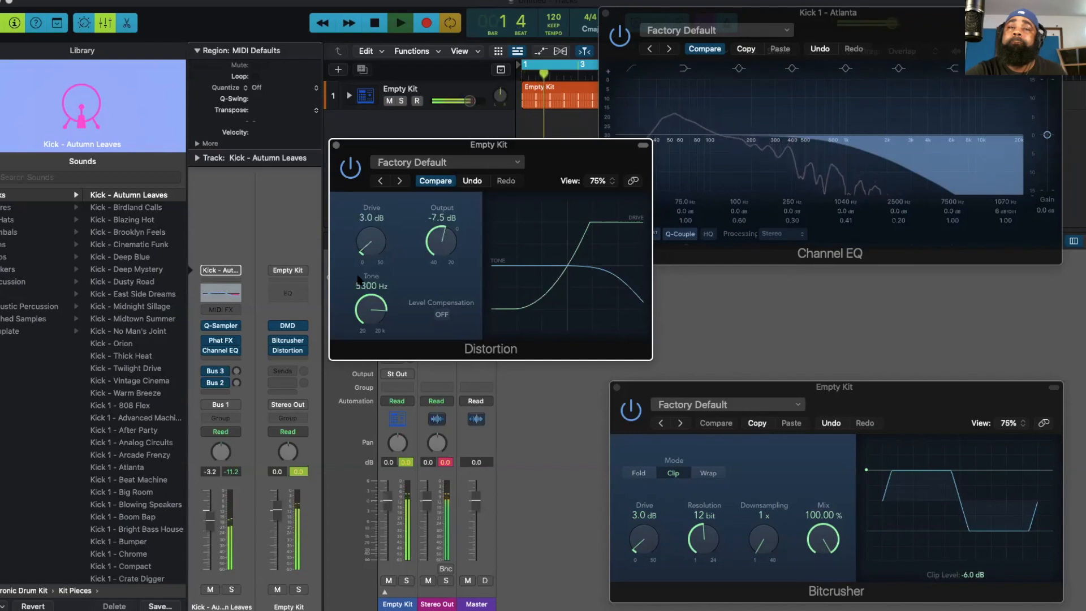
left_click_drag(369, 301, 368, 307)
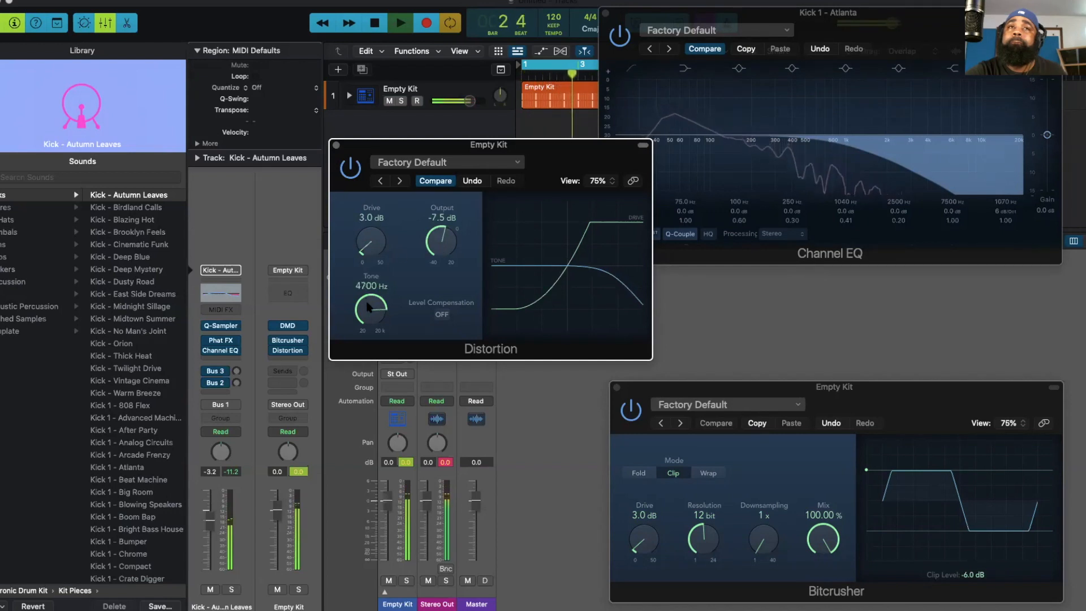
left_click(335, 144)
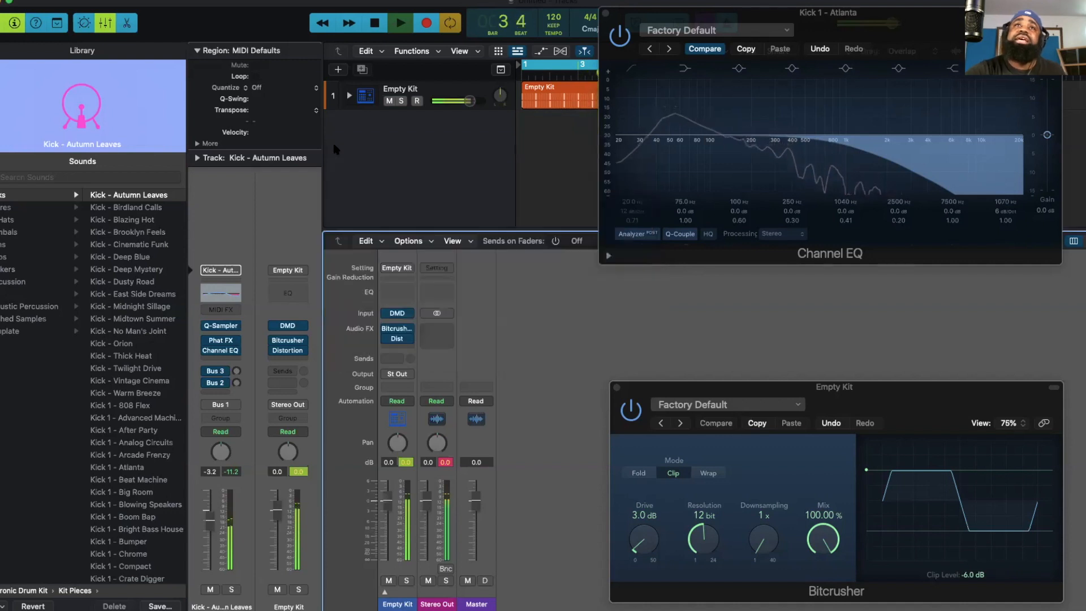
key("space")
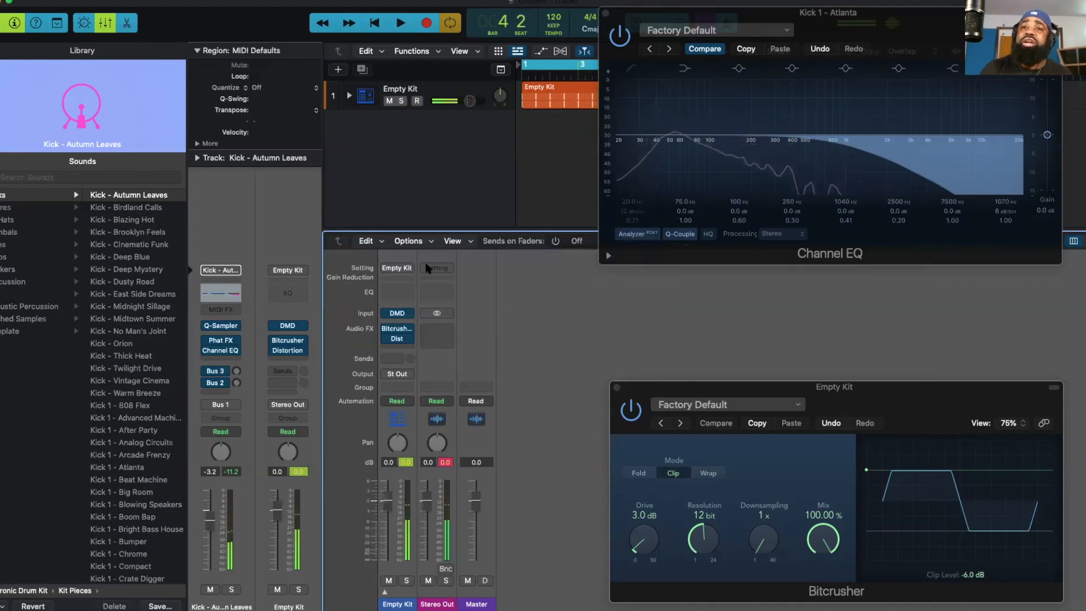
Step: Compare the layered kick with the Distortion, Bitcrusher and both Channel EQs bypassed and re-enabled in turn
left_click(384, 592)
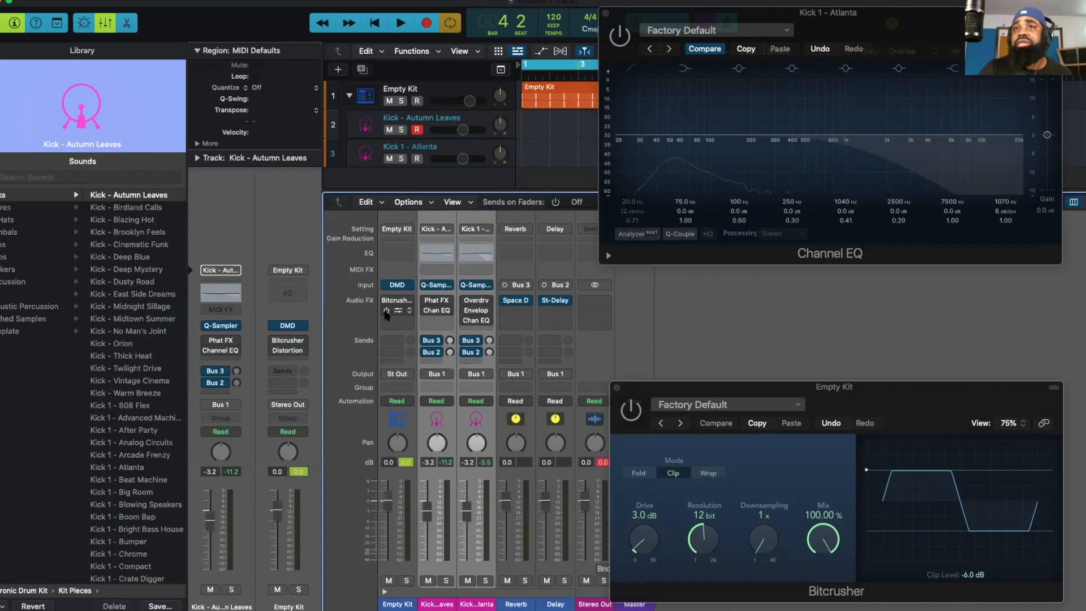
key("space")
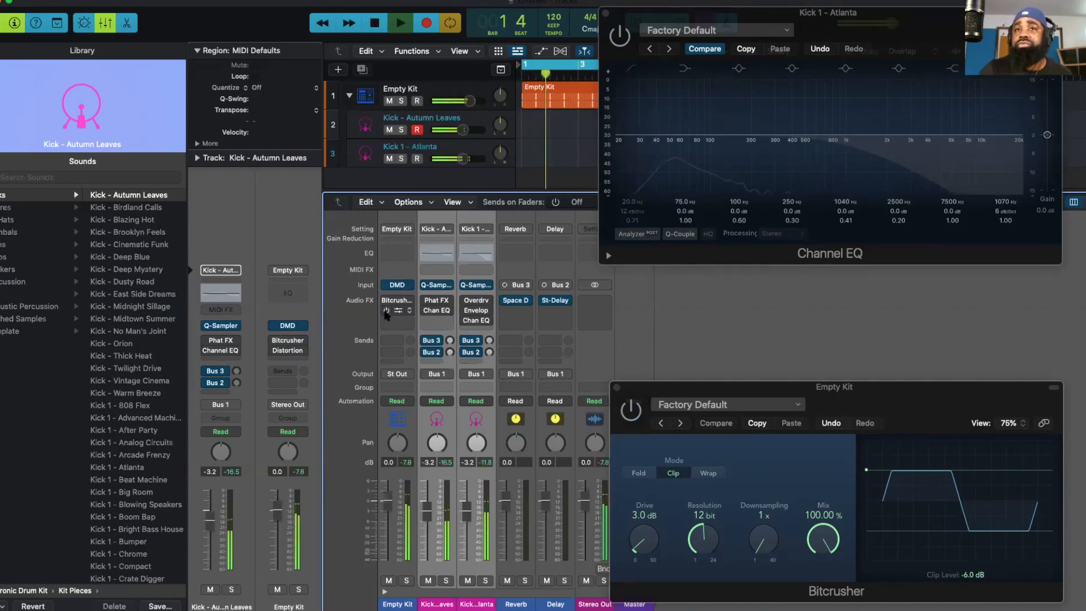
key("space")
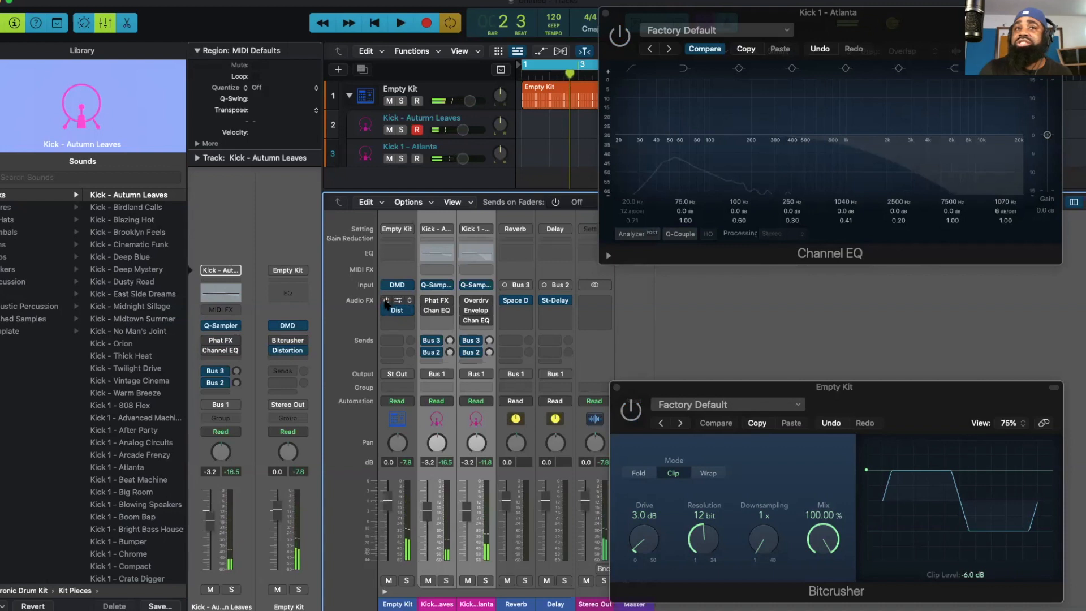
key("space")
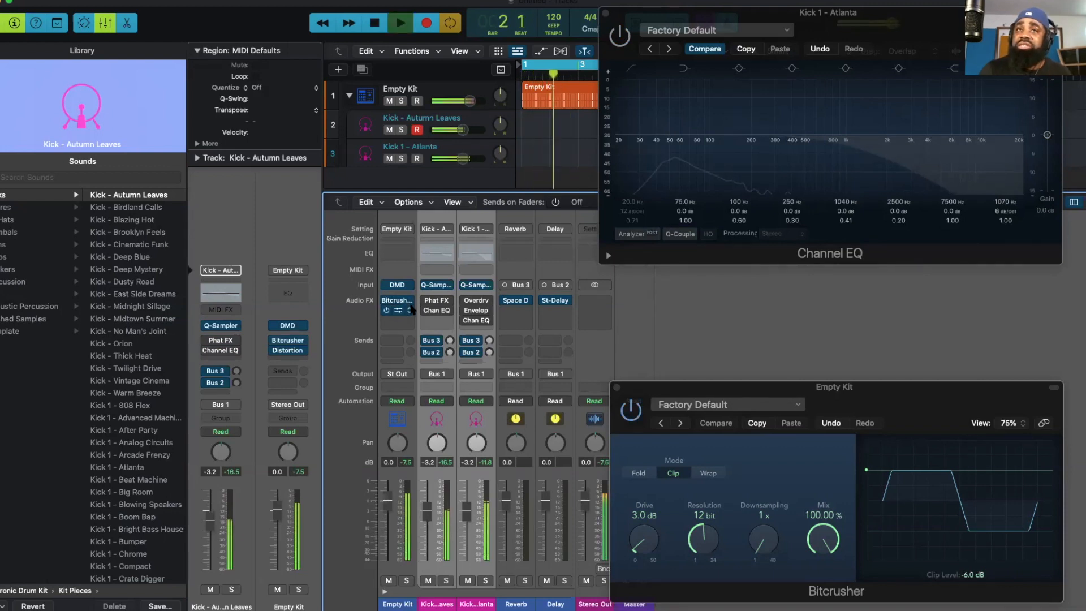
key("space")
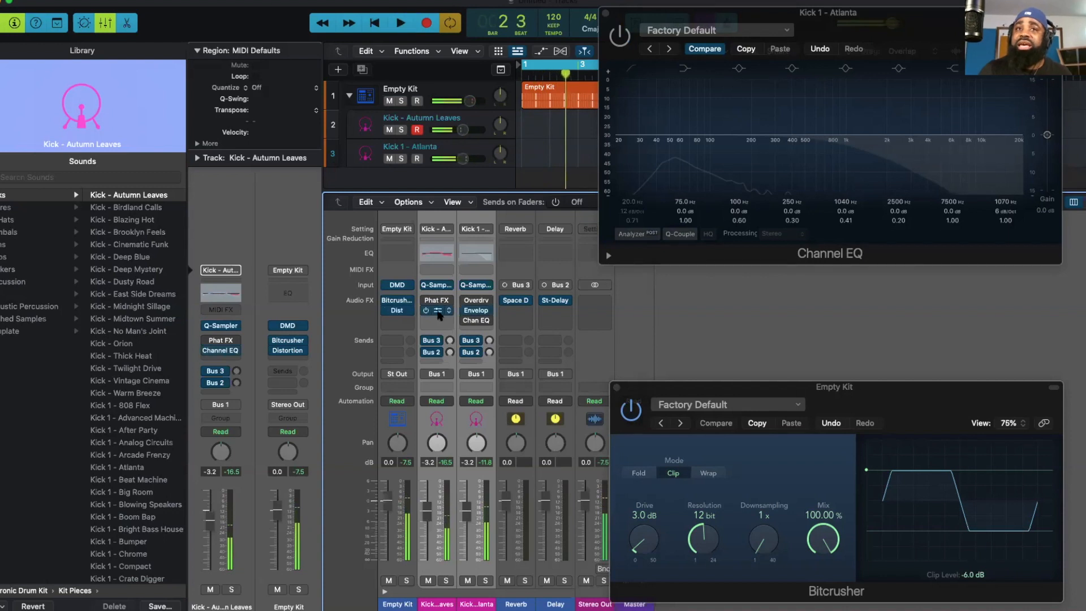
key("space")
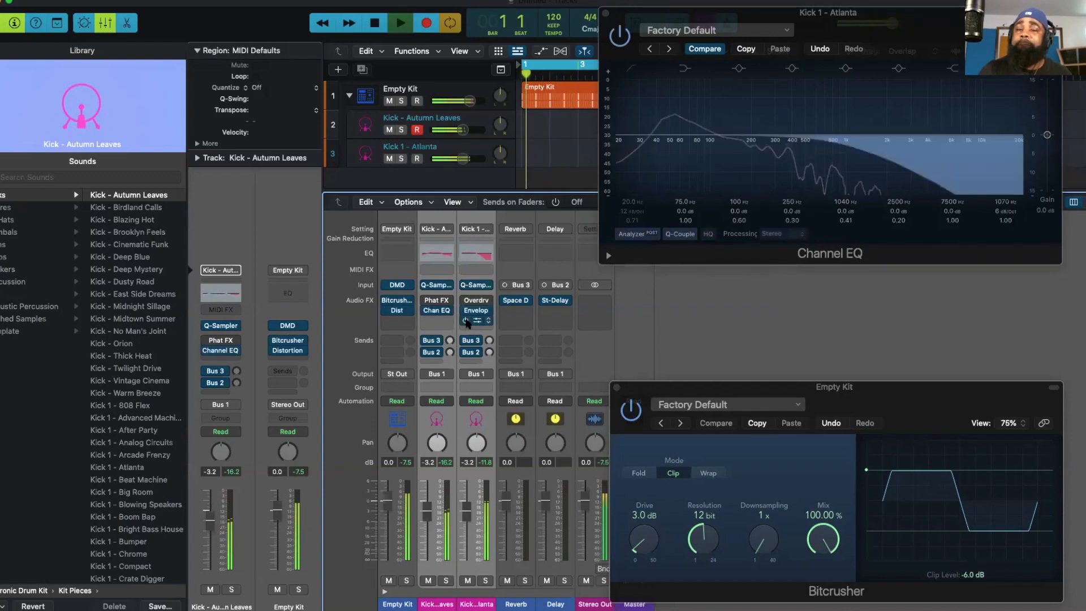
key("space")
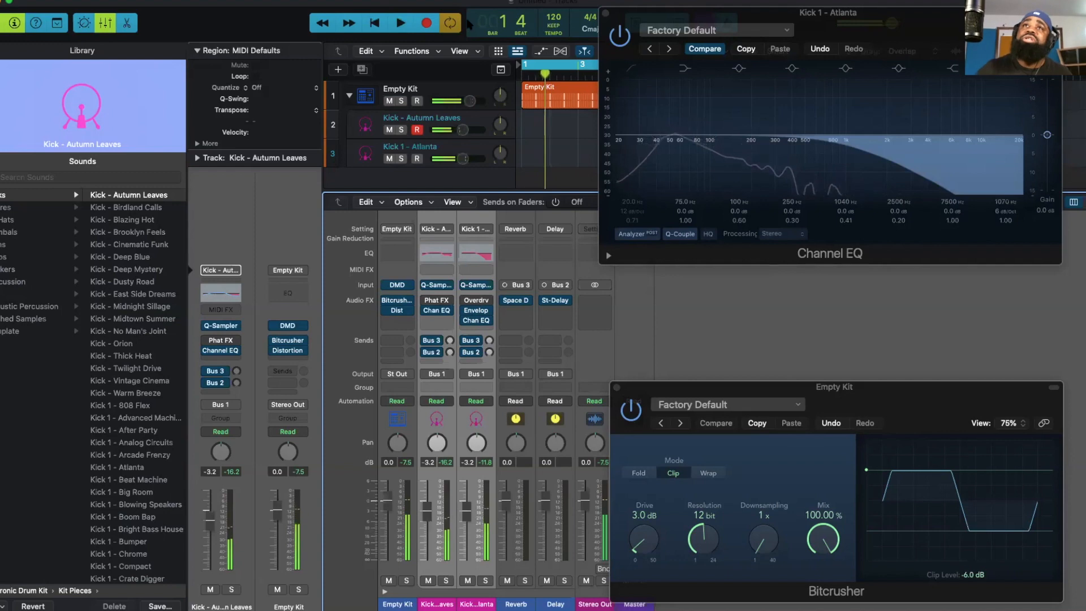
Step: Close the Channel EQ and Bitcrusher windows and hide the mixer
left_click(606, 13)
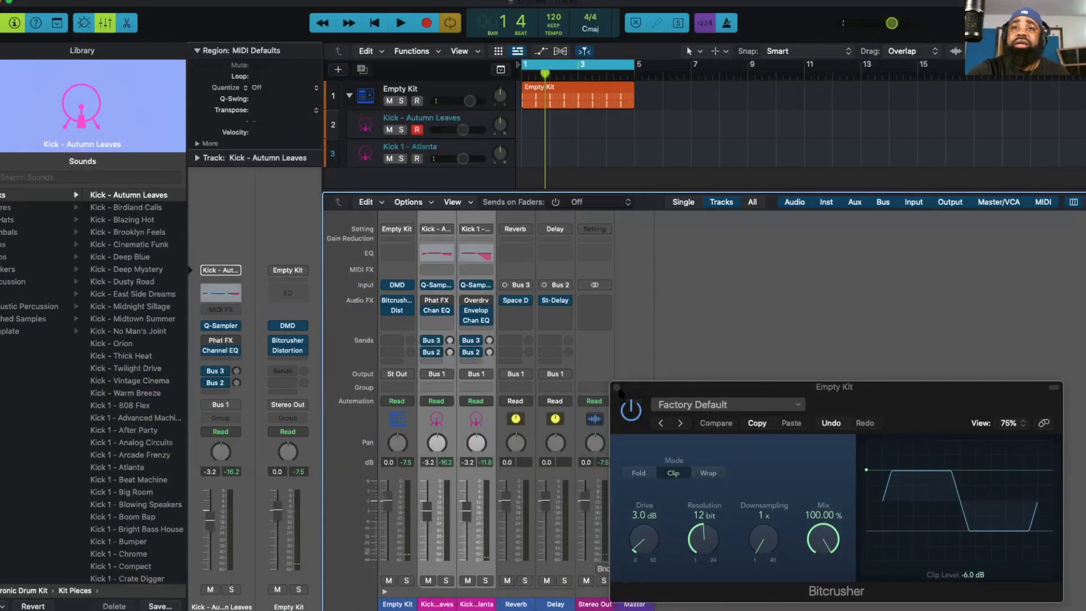
left_click(617, 388)
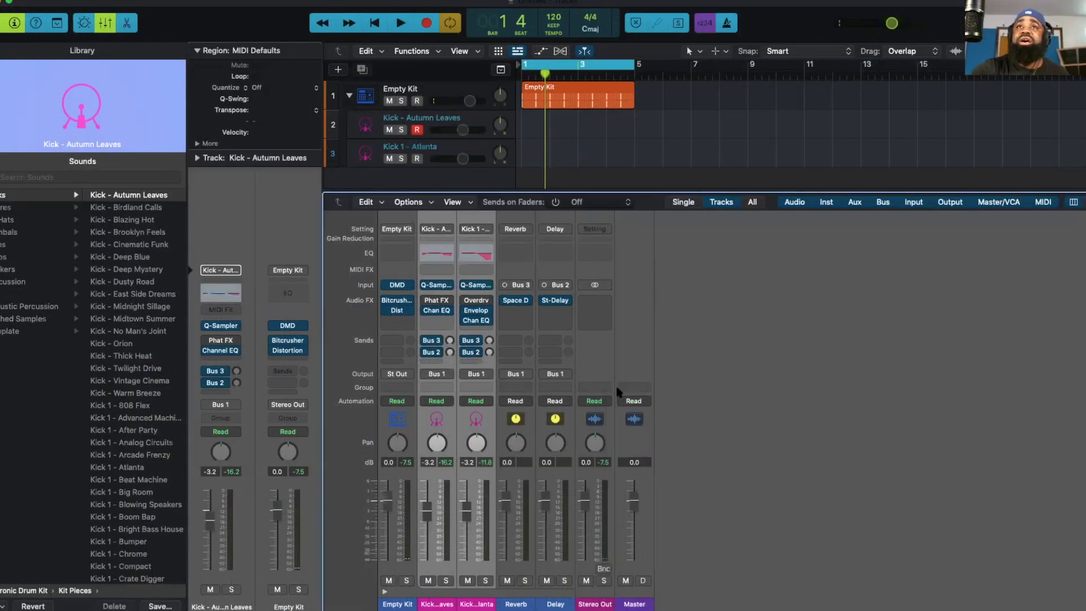
key("x")
Step: Rename the Empty Kit region "OMG Layered Kick 1" and shorten it to its first half bar
left_click(533, 102)
key("z")
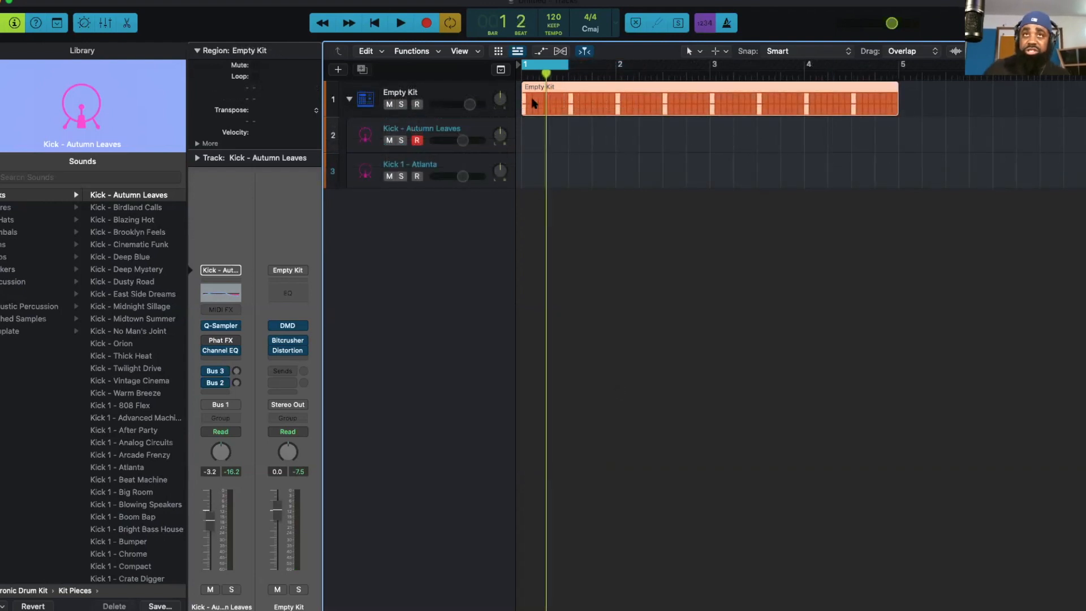
key("shift+n")
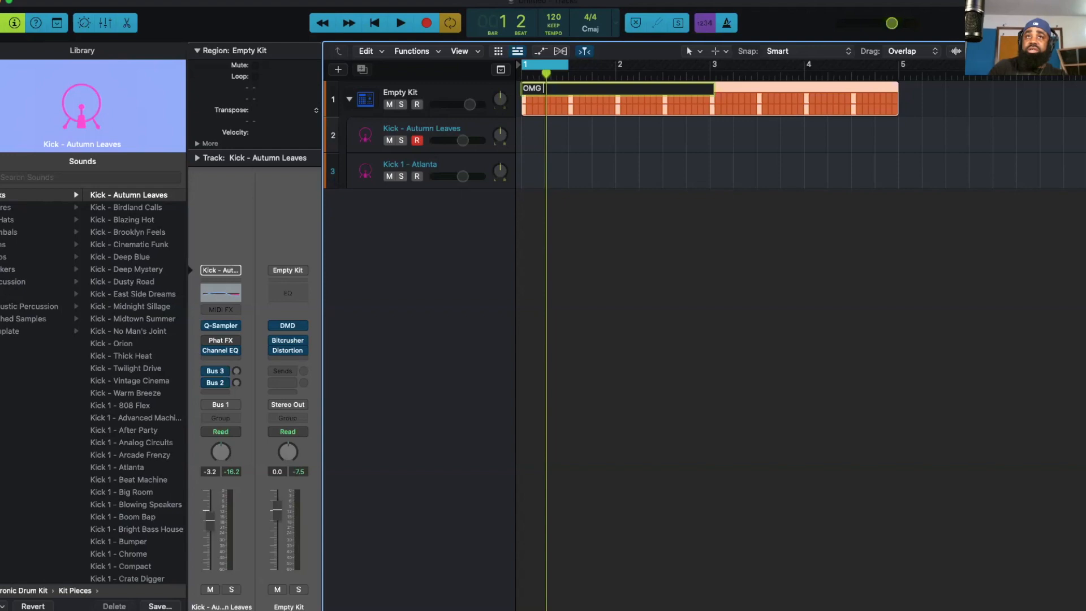
type("OMG Layered Kick 1")
key("Return")
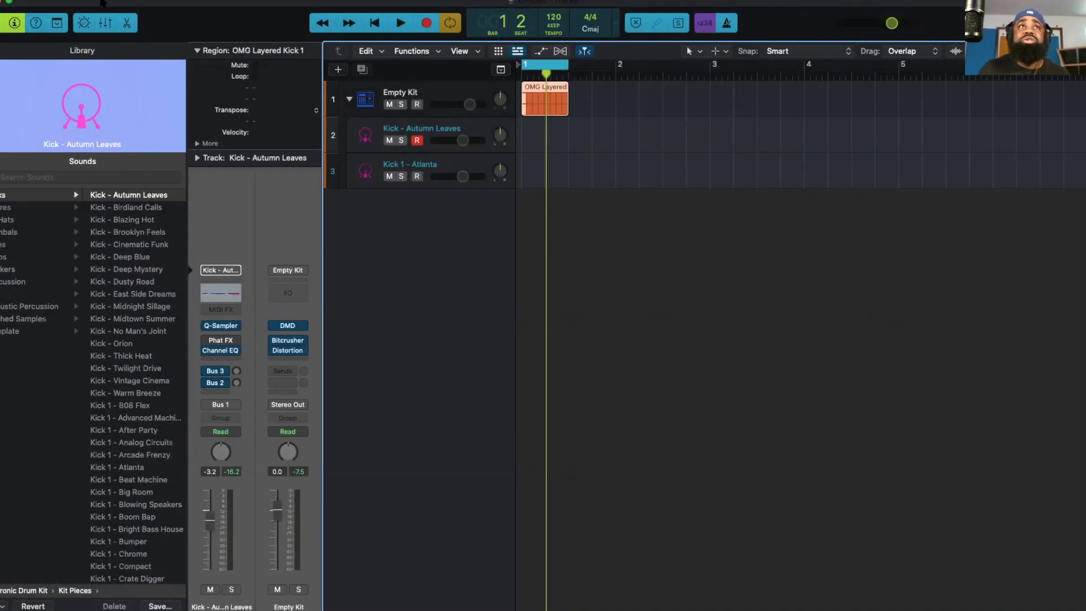
Step: Start exporting the region as an audio file into the OMG Custom Drums folder under SoundLibrary > DRUMS
left_click(73, 0)
mouse_move(163, 225)
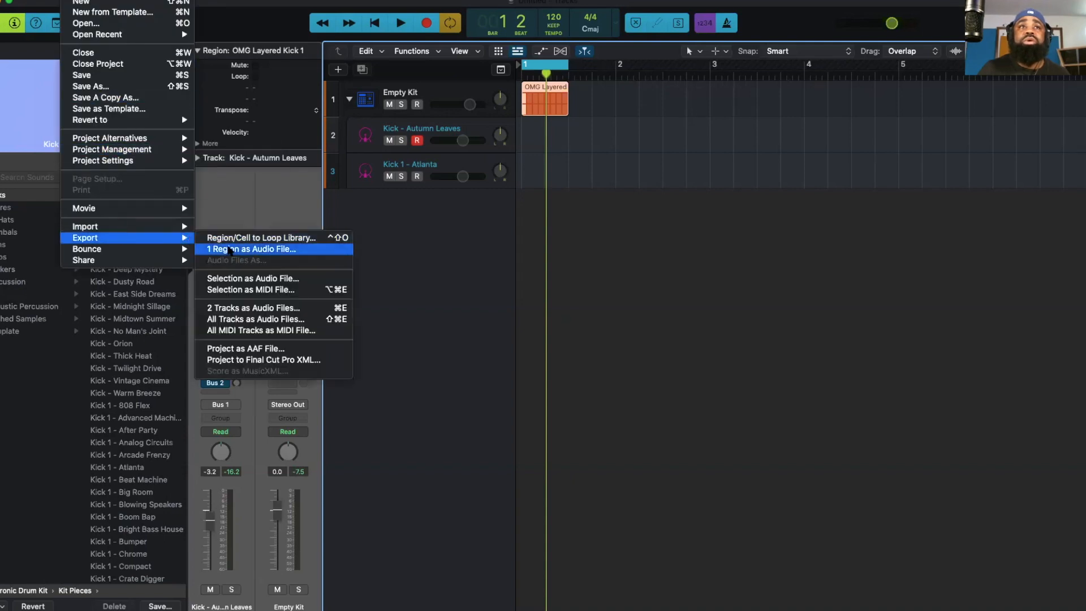
left_click(233, 253)
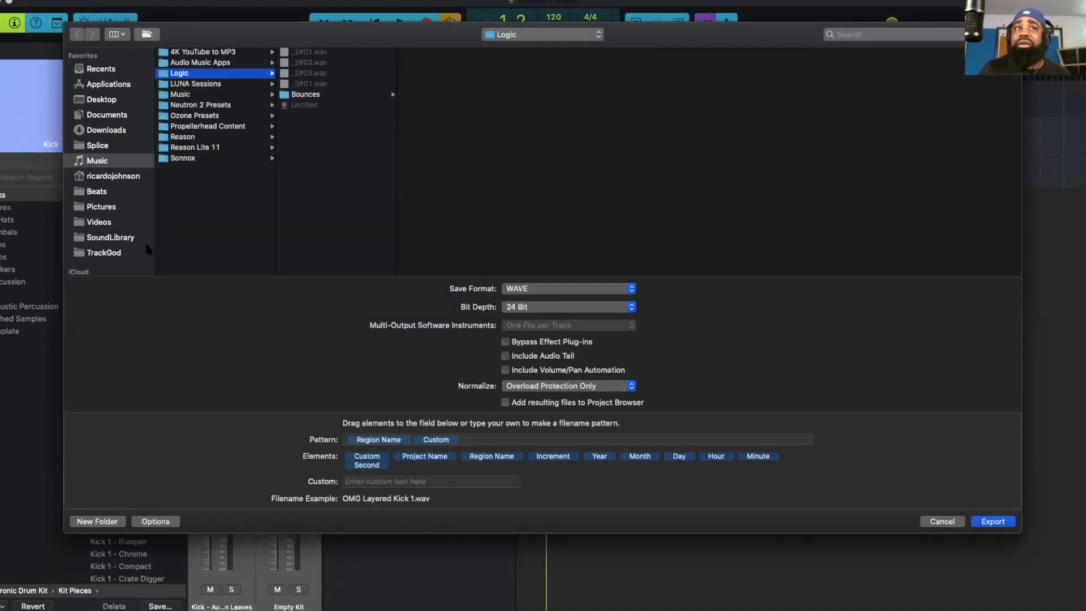
left_click(111, 237)
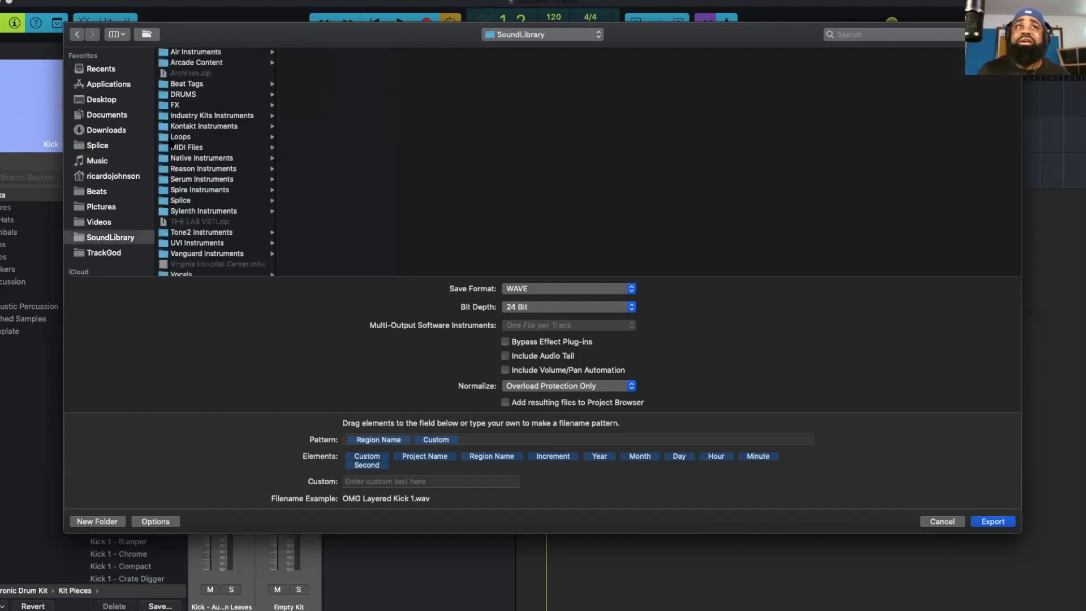
left_click(185, 96)
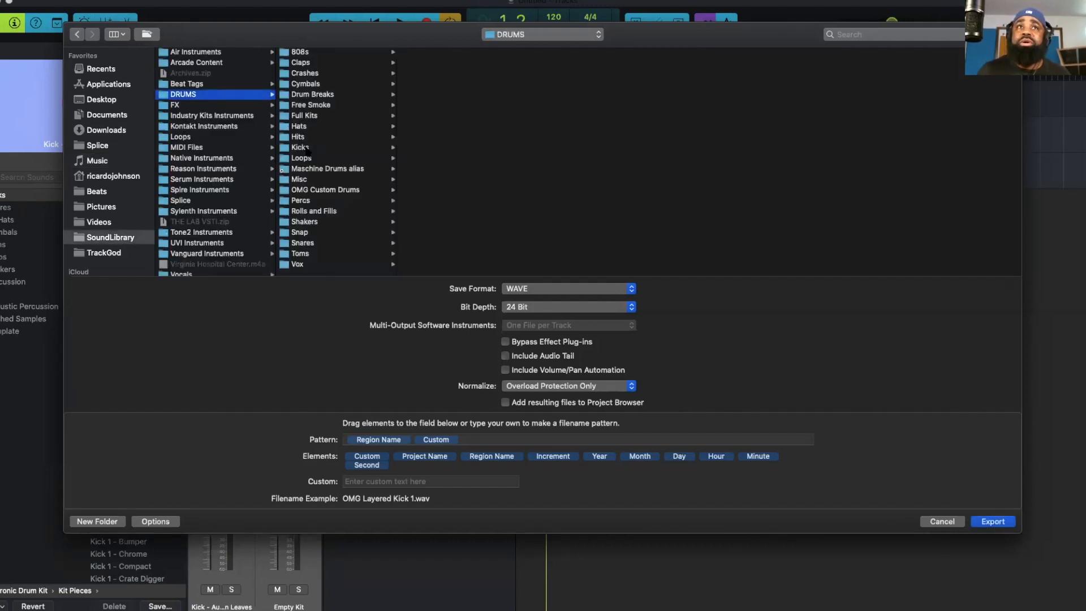
left_click(321, 192)
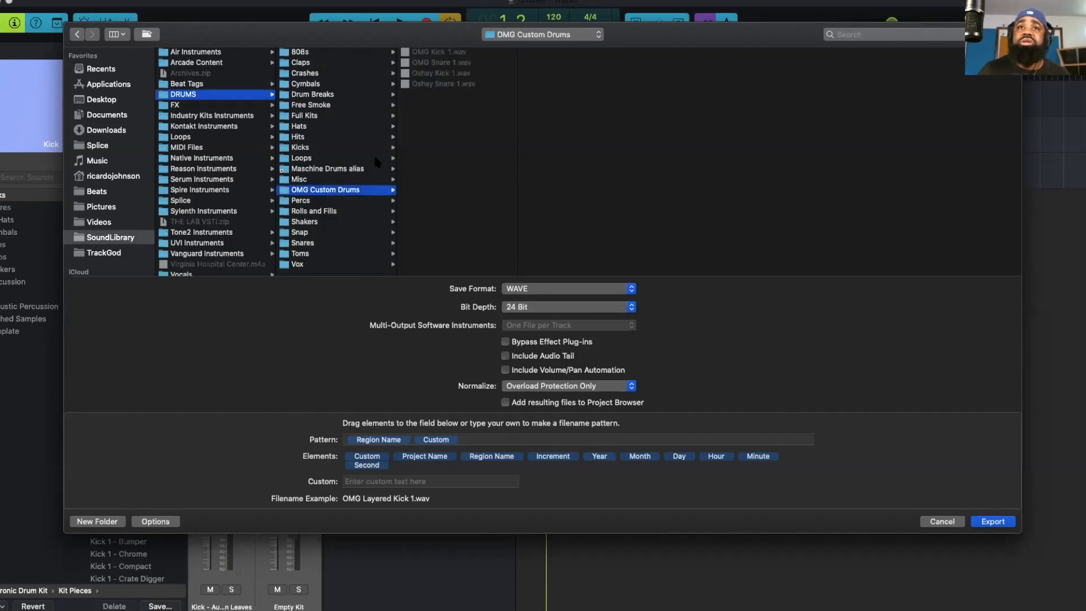
Step: Switch normalizing off and export the region as a 24-bit WAVE file
left_click(579, 387)
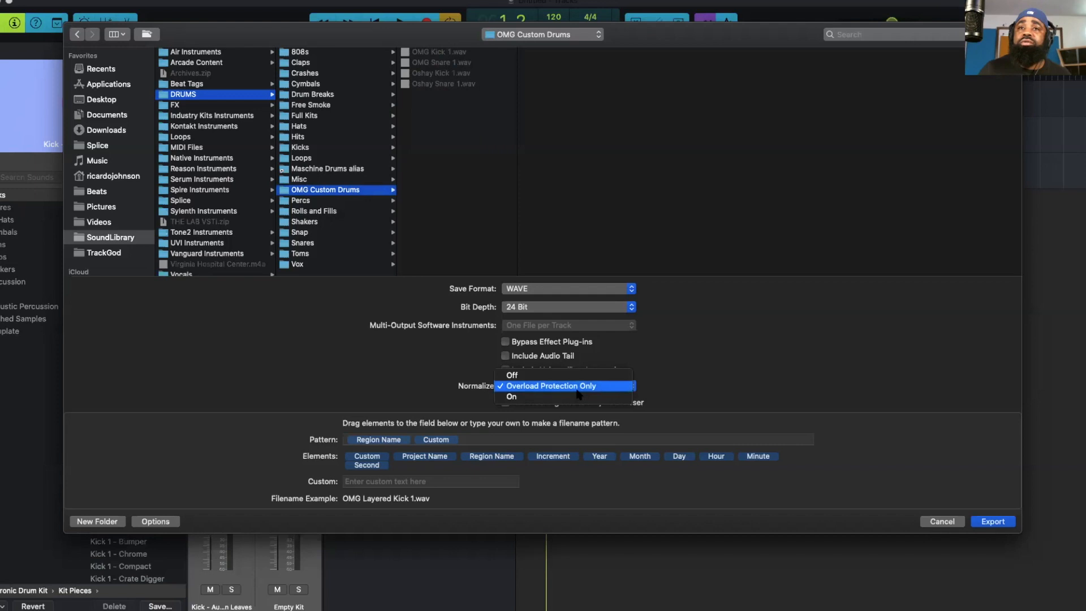
left_click(565, 375)
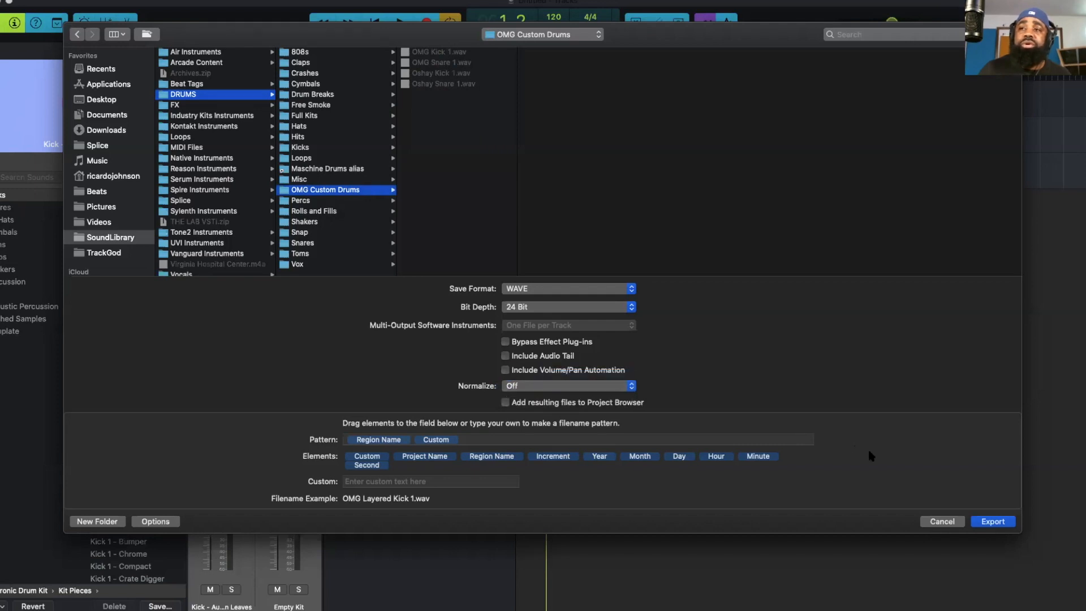
left_click(991, 521)
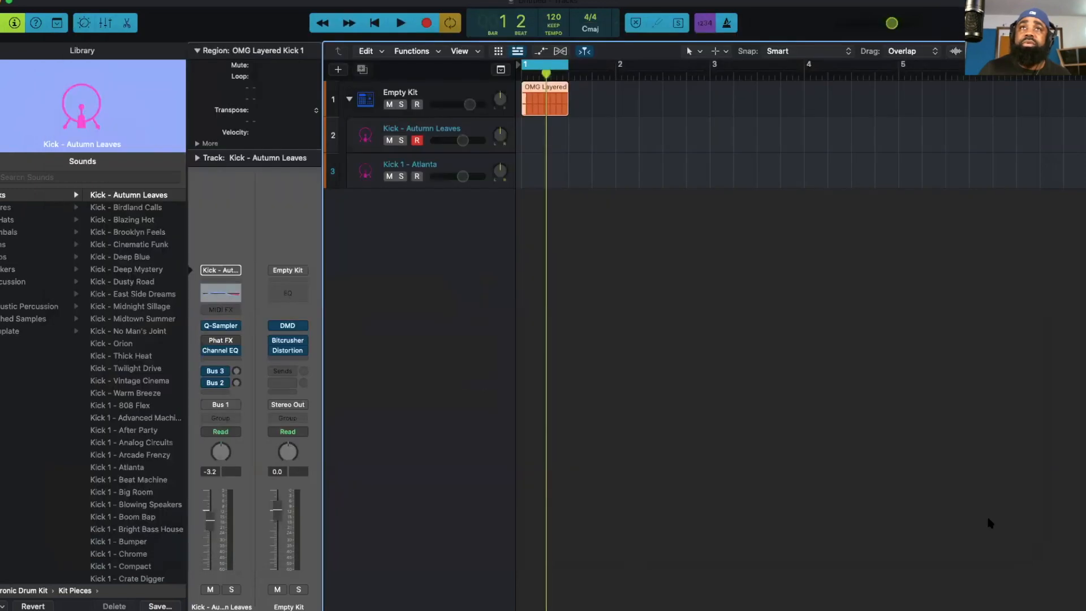